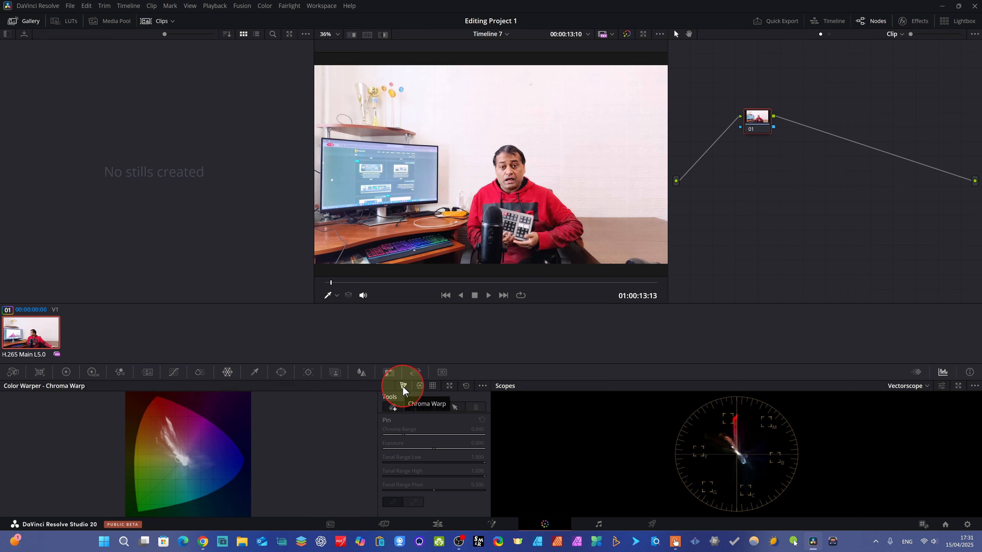
# - View the Color Warper's Hue - Saturation and Chroma - Luma modes and return to Chroma Warp mode
pyautogui.click(420, 385)
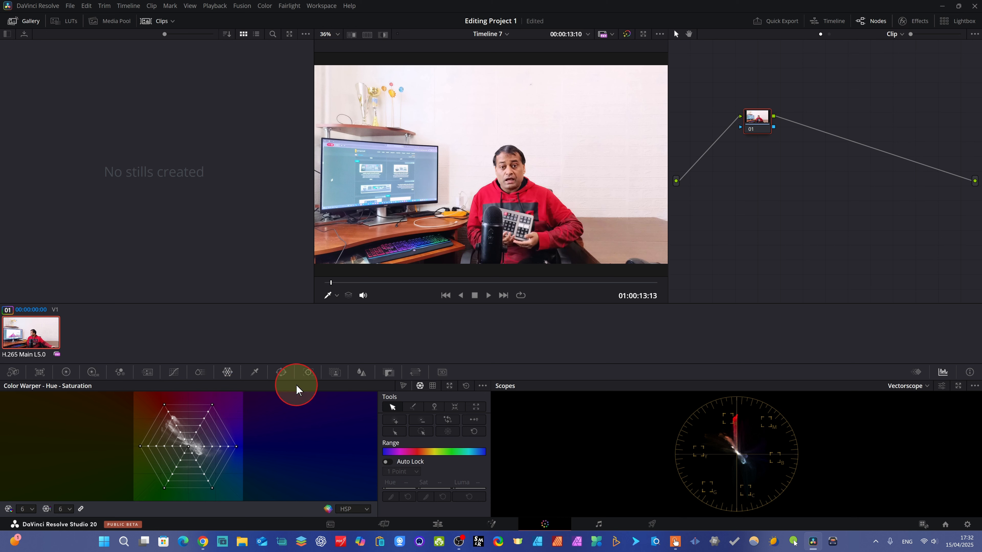
pyautogui.click(433, 386)
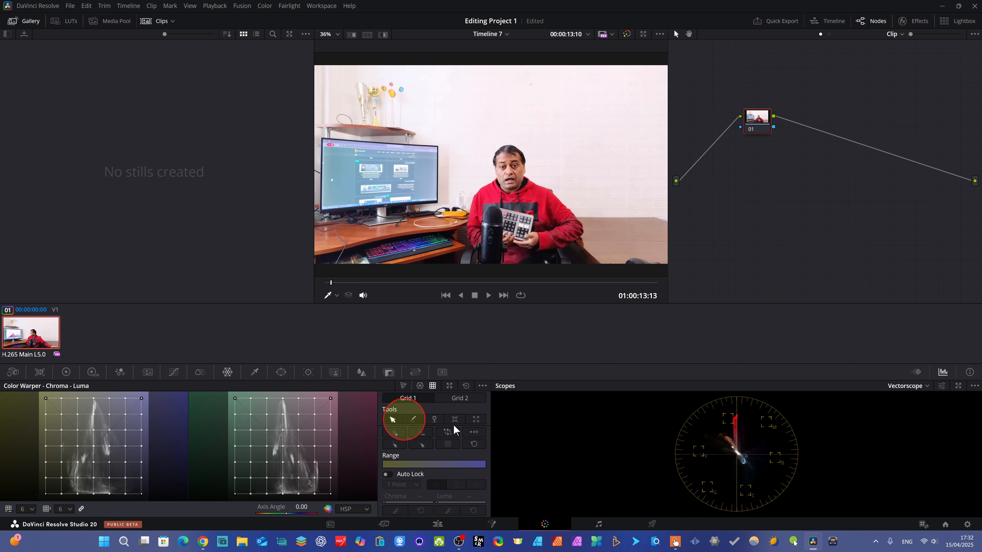
pyautogui.click(402, 386)
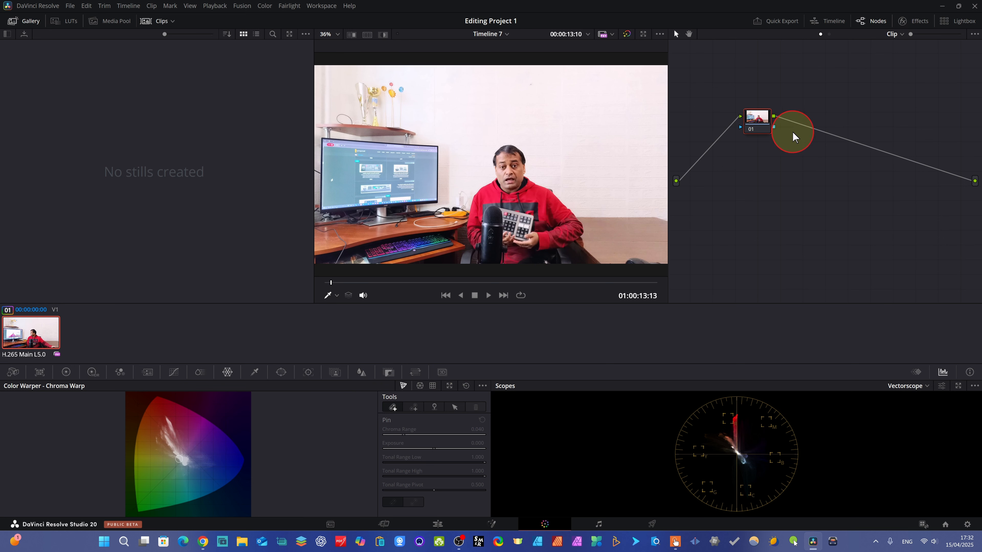
# - Add a serial node after node 01 and select it for the Chroma Warp correction
pyautogui.hotkey('alt', 's')
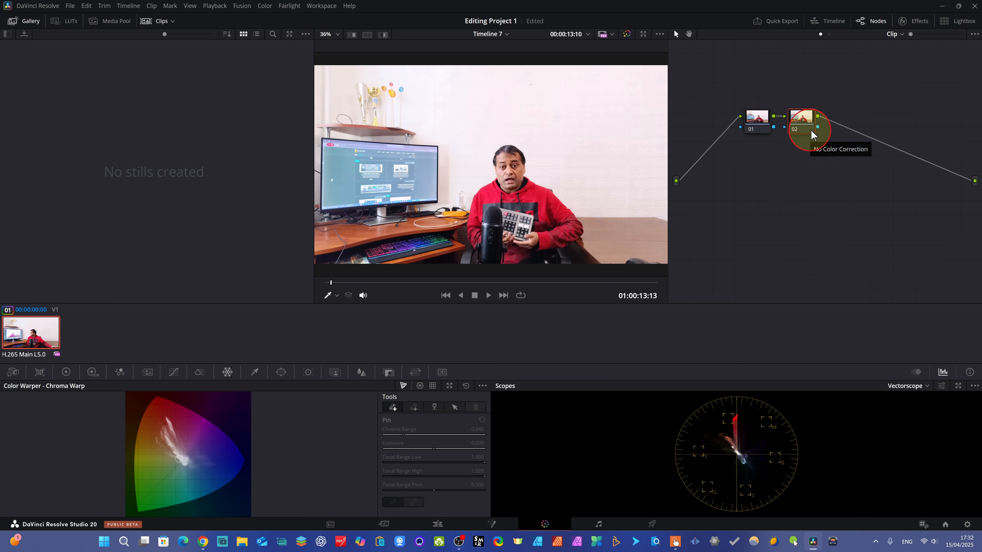
pyautogui.click(804, 123)
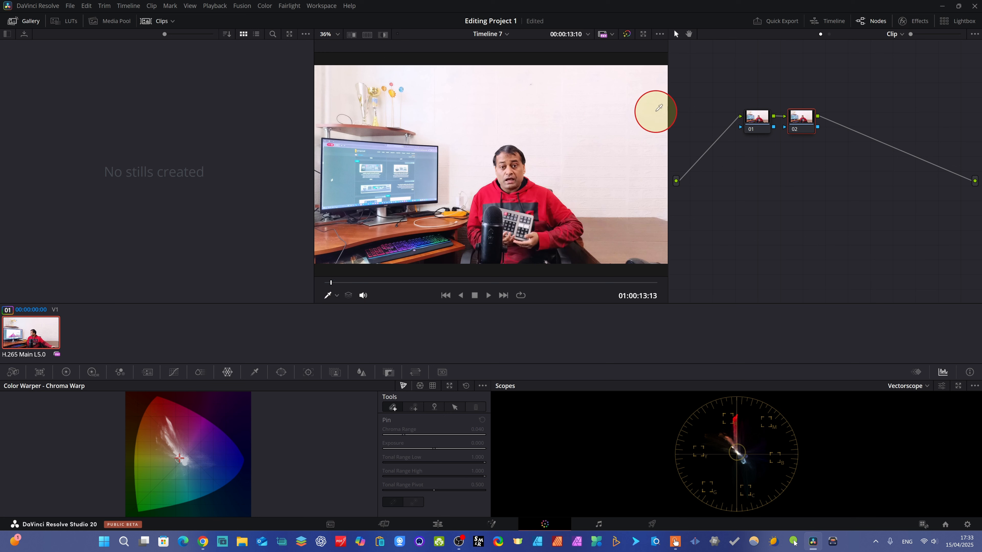
# - Add a normal-mode Chroma Warp stroke from the wall colour and shift it through pink, purple and blue to green
pyautogui.click(609, 110)
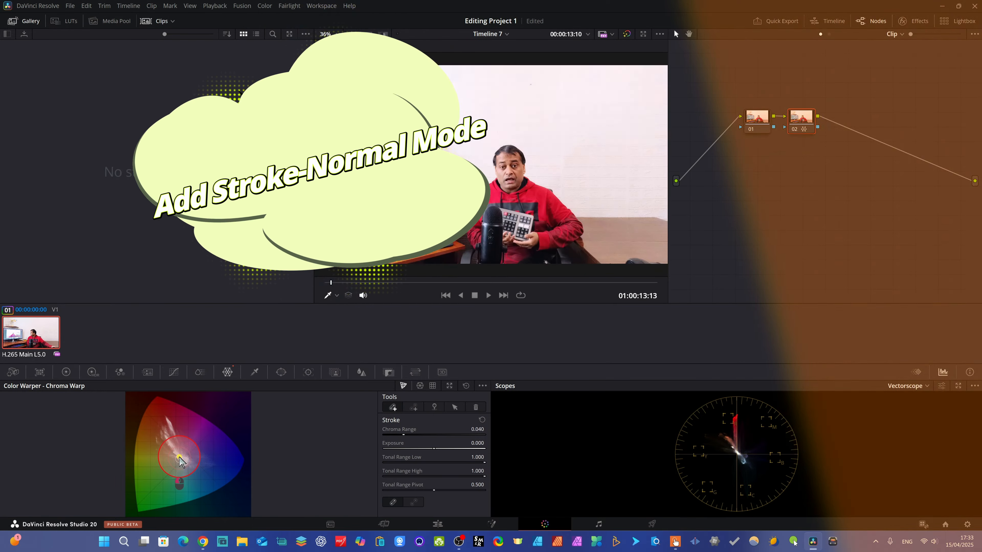
pyautogui.moveTo(179, 462); pyautogui.dragTo(185, 458)
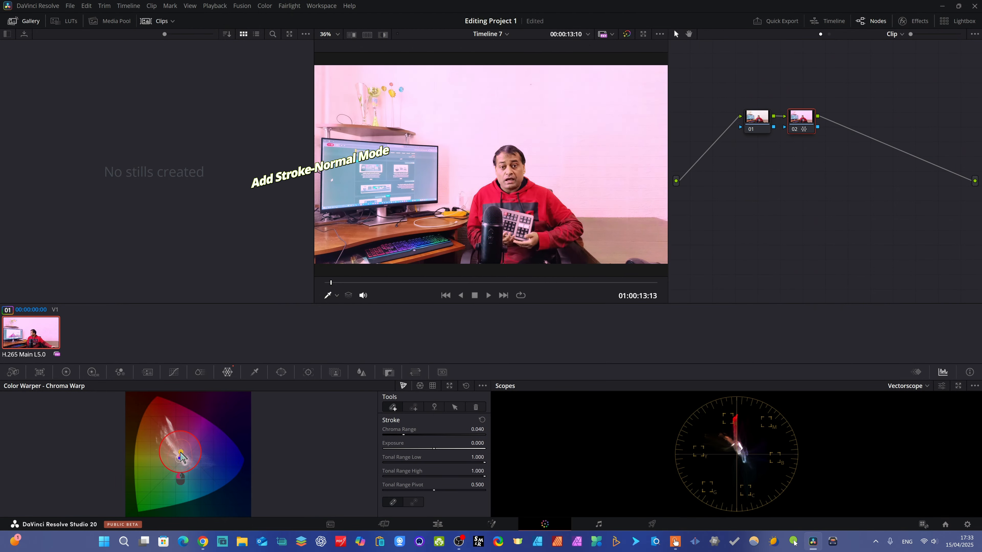
pyautogui.moveTo(181, 453); pyautogui.dragTo(197, 460)
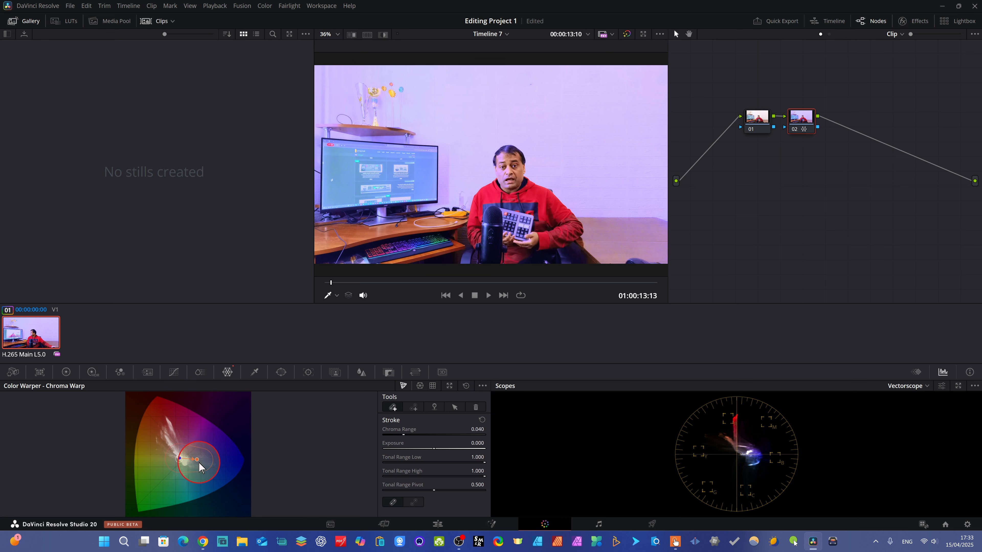
pyautogui.moveTo(197, 460); pyautogui.dragTo(191, 469)
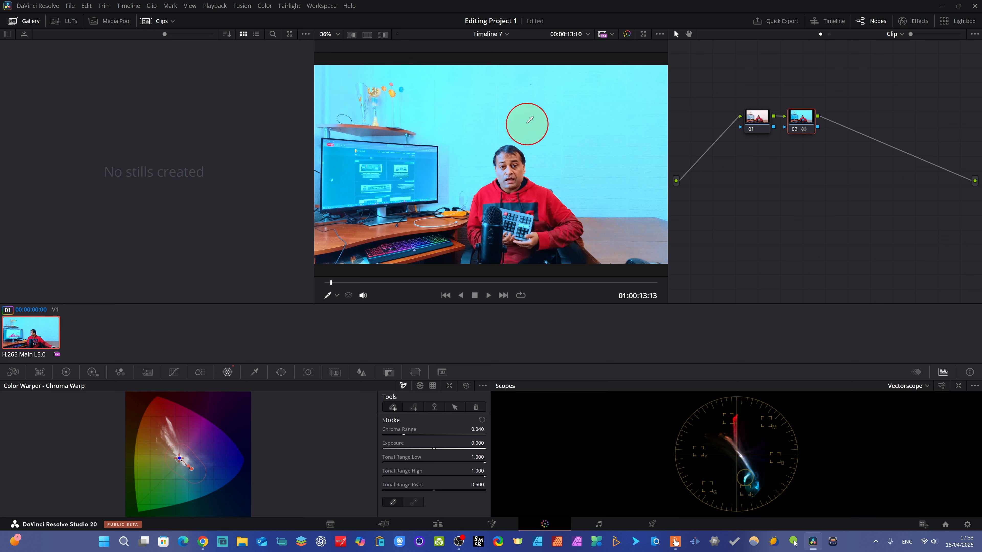
pyautogui.moveTo(191, 469); pyautogui.dragTo(174, 475)
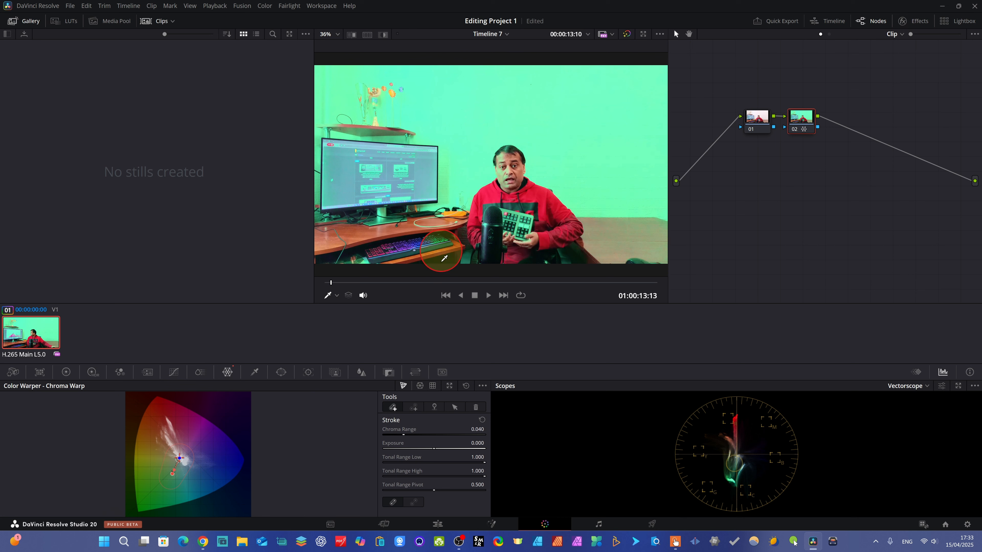
# - Glance at Hue - Saturation mode, return to Chroma Warp, and set the selected wall stroke's Chroma Range to 0.051
pyautogui.click(419, 385)
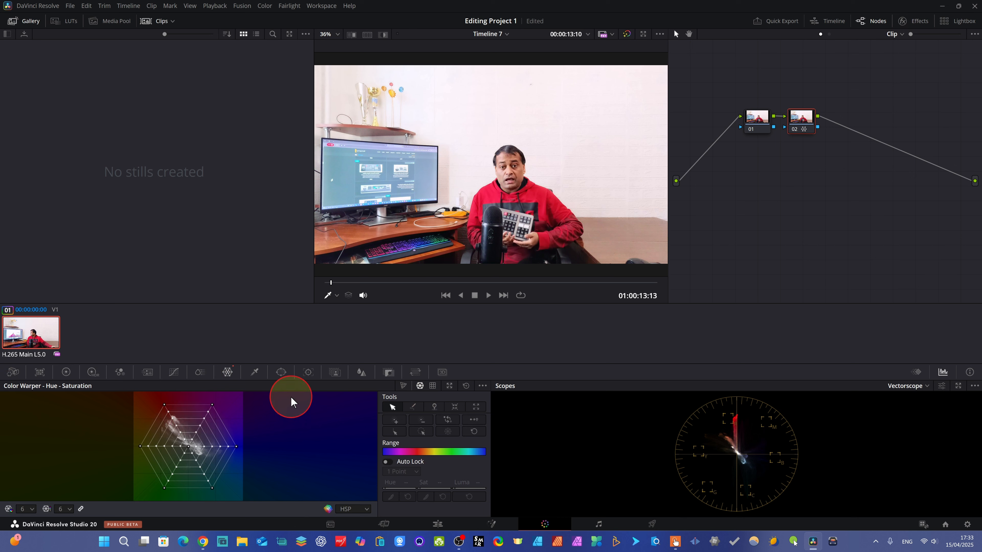
pyautogui.click(403, 385)
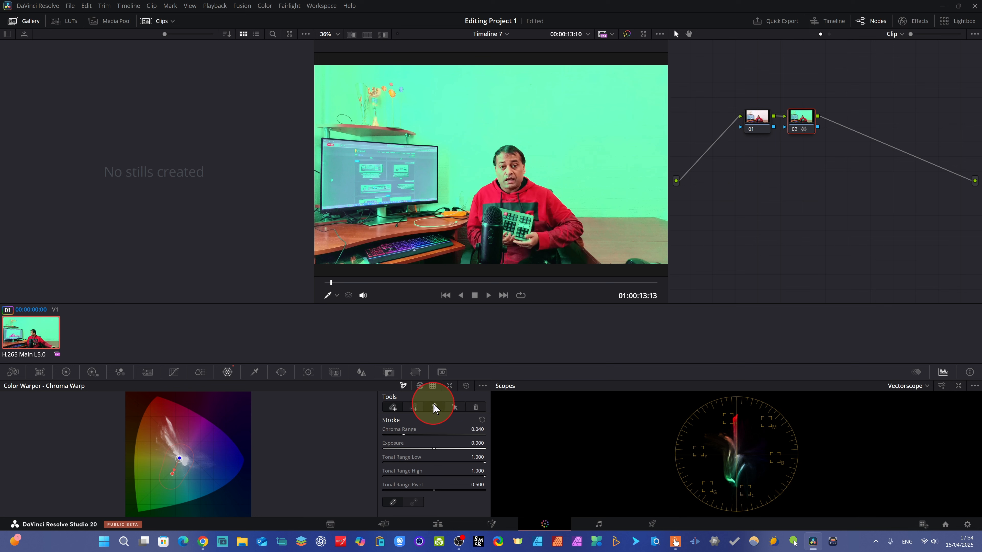
pyautogui.click(457, 409)
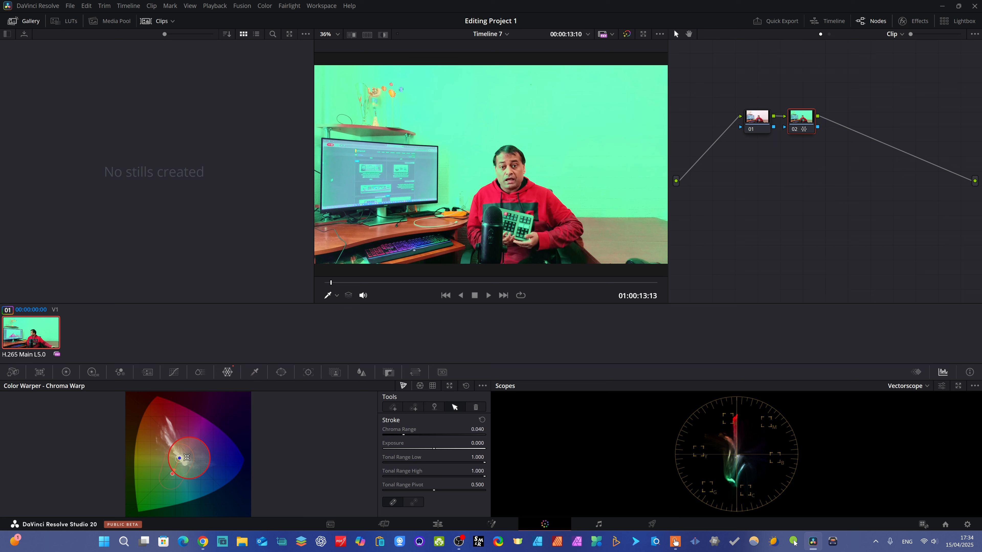
pyautogui.moveTo(179, 458); pyautogui.dragTo(183, 451)
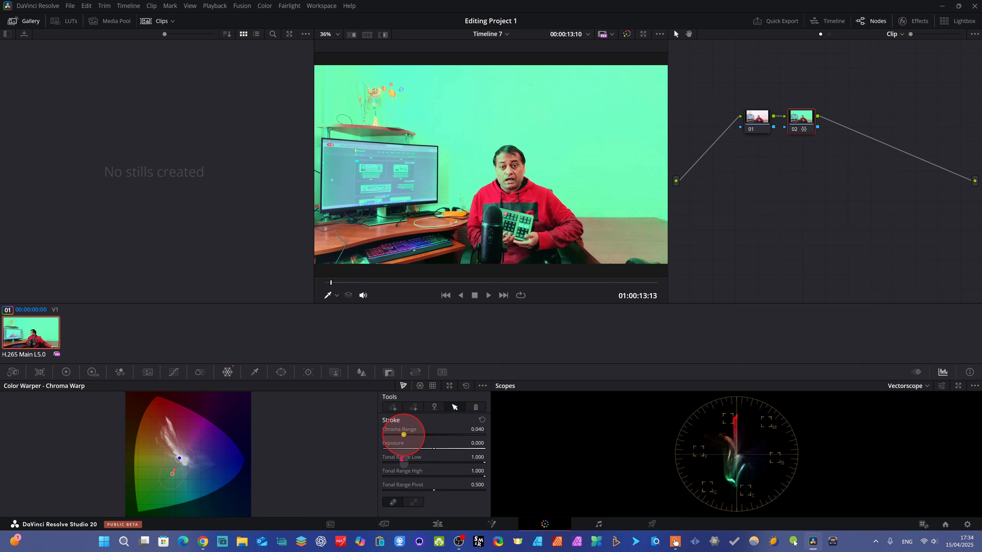
pyautogui.moveTo(403, 435); pyautogui.dragTo(524, 429)
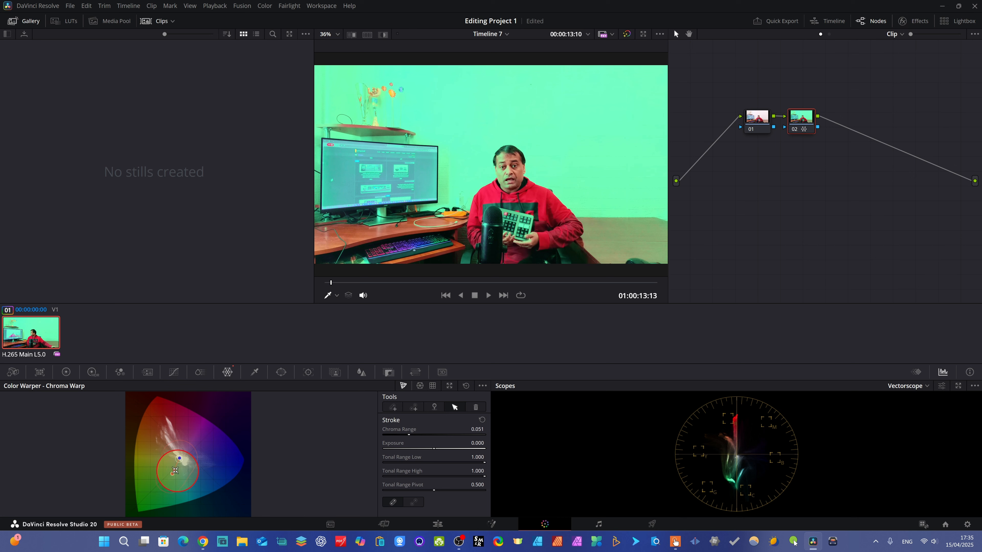
# - Shift the wall stroke to pink with Exposure 0.093, Tonal Range Low 0.893, Tonal Range High 0.975 and Tonal Range Pivot 0.526
pyautogui.moveTo(165, 456)
pyautogui.mouseDown()
pyautogui.moveTo(191, 443)
pyautogui.moveTo(173, 441)
pyautogui.moveTo(157, 457)
pyautogui.moveTo(185, 451)
pyautogui.mouseUp()
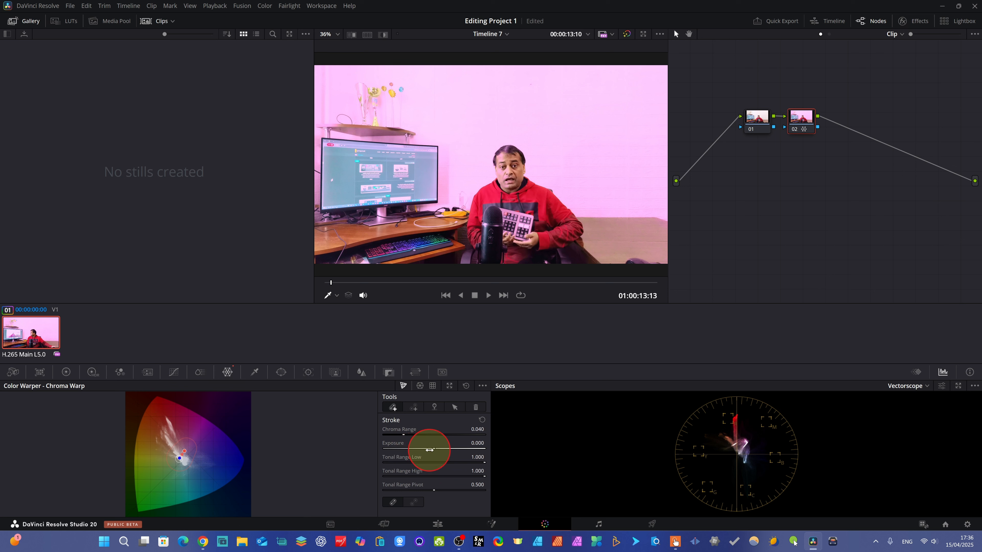
pyautogui.moveTo(429, 448); pyautogui.dragTo(481, 450)
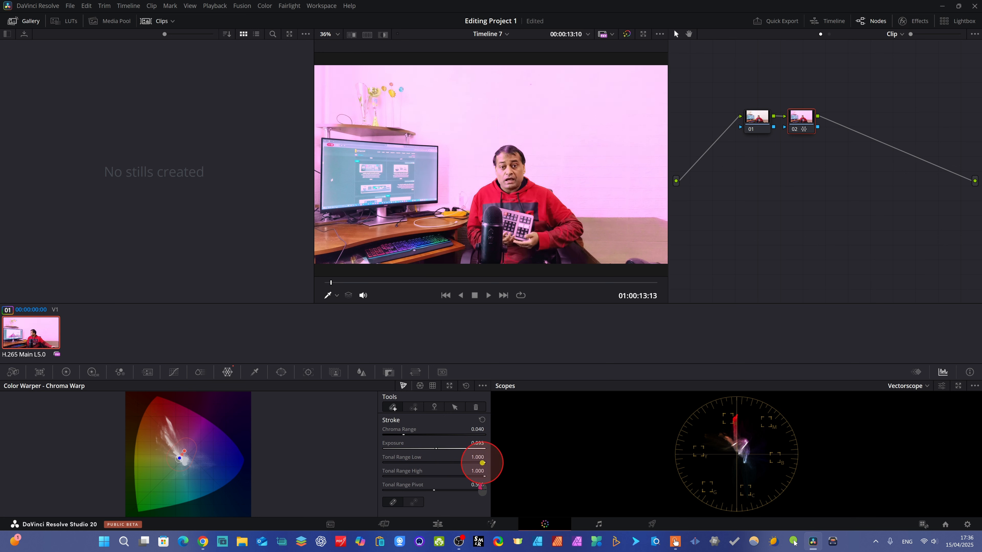
pyautogui.moveTo(482, 463); pyautogui.dragTo(244, 456)
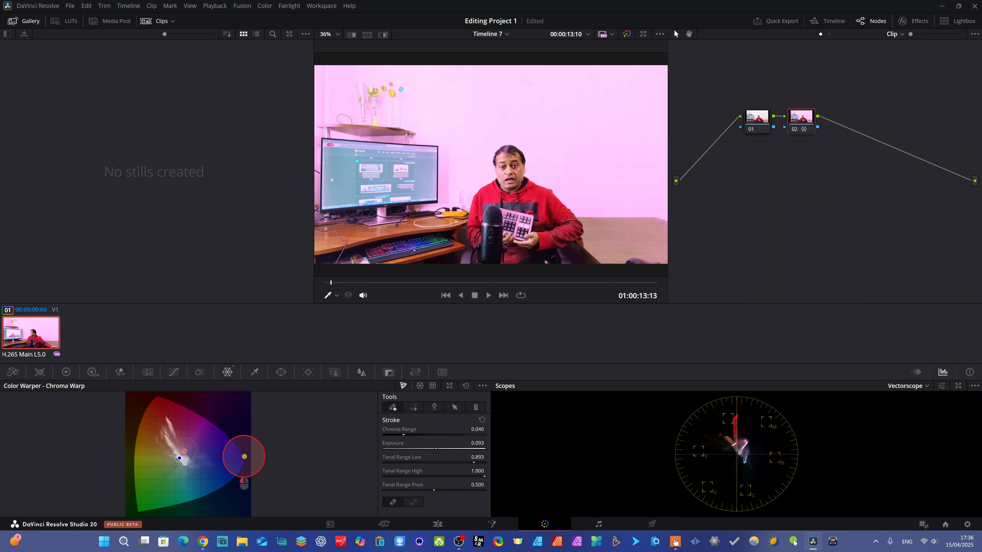
pyautogui.moveTo(478, 474); pyautogui.dragTo(435, 488)
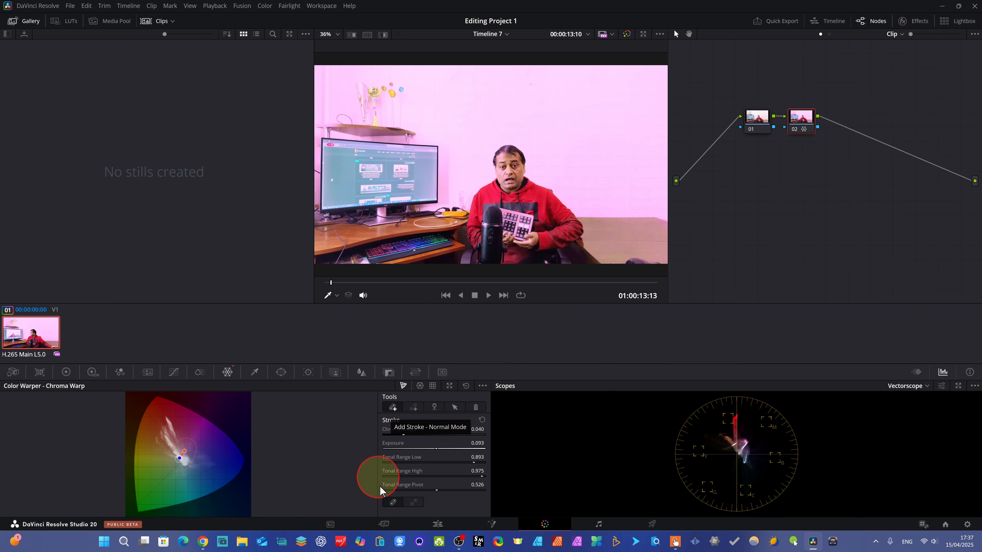
# - Reset all Chroma Warp adjustments on node 02
pyautogui.click(414, 499)
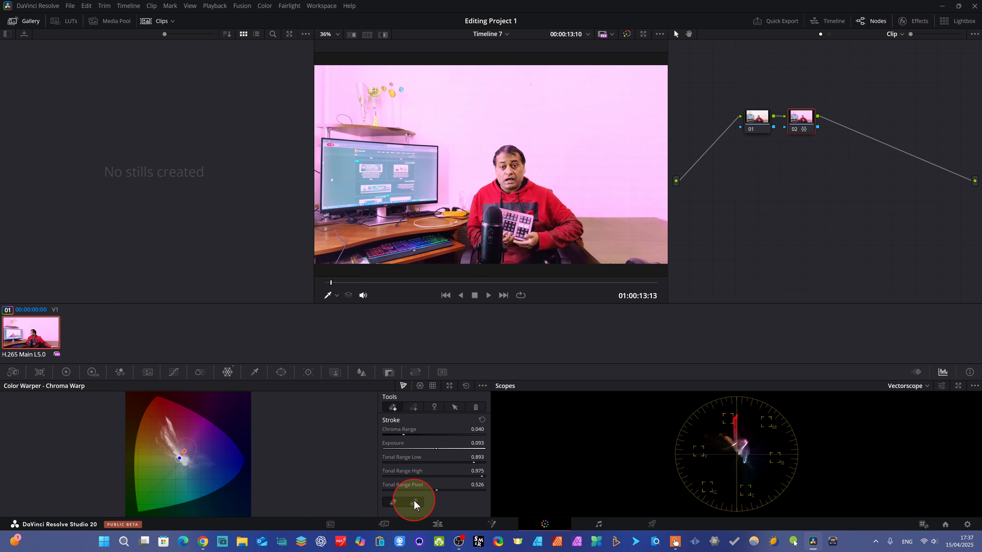
pyautogui.click(416, 410)
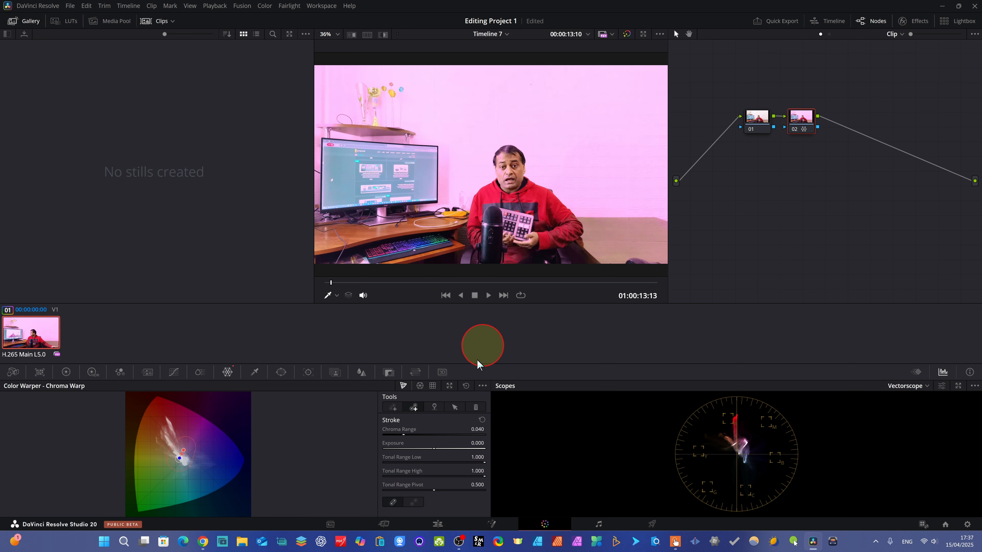
pyautogui.click(466, 386)
pyautogui.click(466, 385)
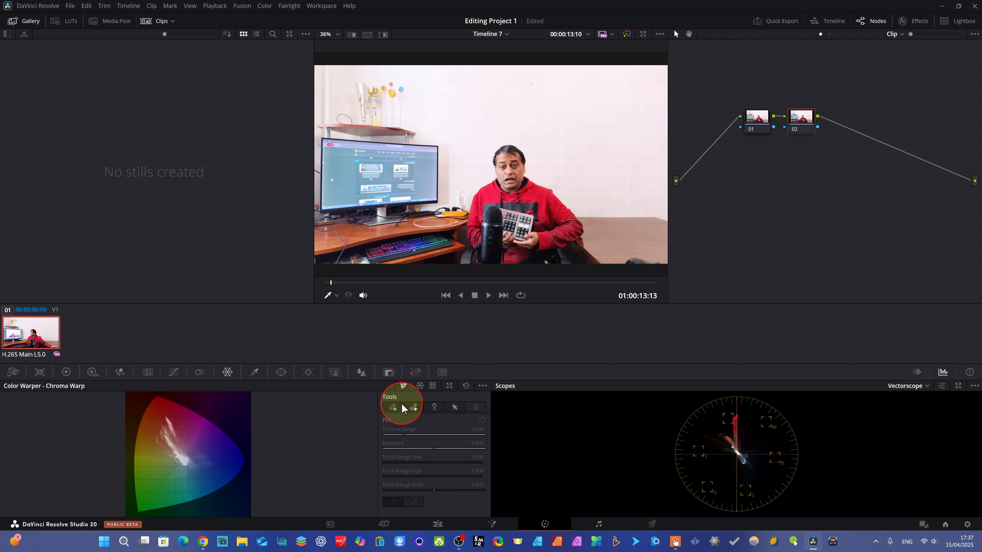
# - Sample the red hoodie with the second Add Stroke mode of Chroma Warp and shift its colour to olive green
pyautogui.click(413, 408)
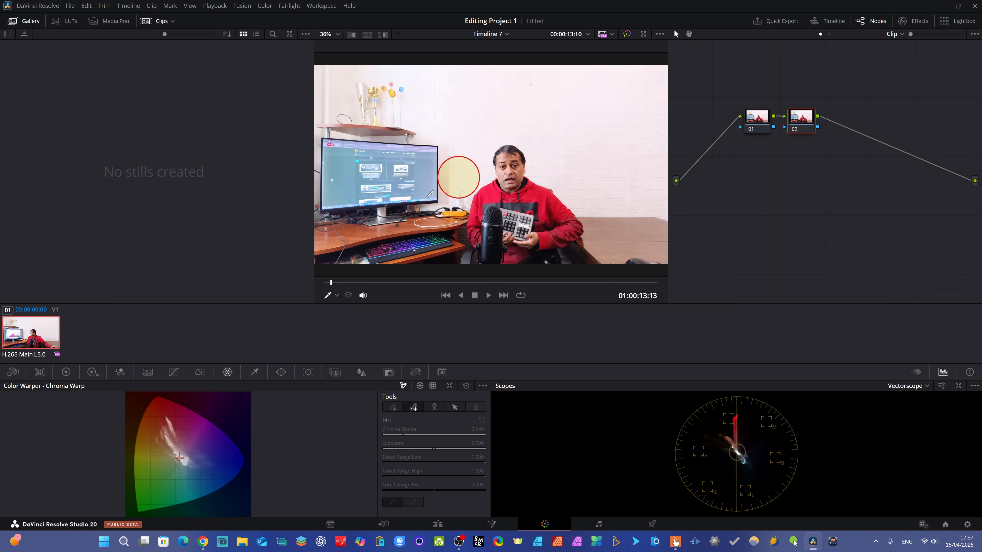
pyautogui.click(328, 295)
pyautogui.click(591, 140)
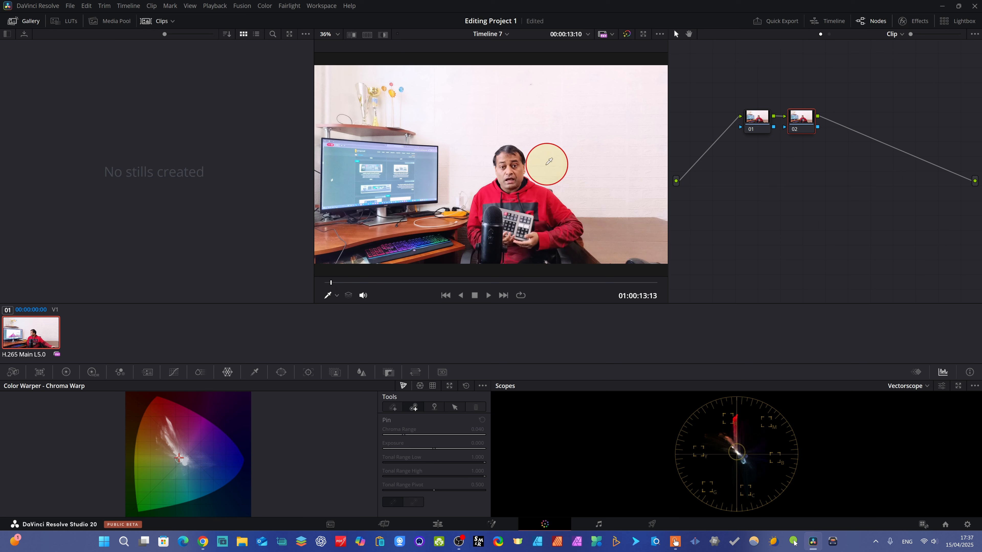
pyautogui.click(550, 201)
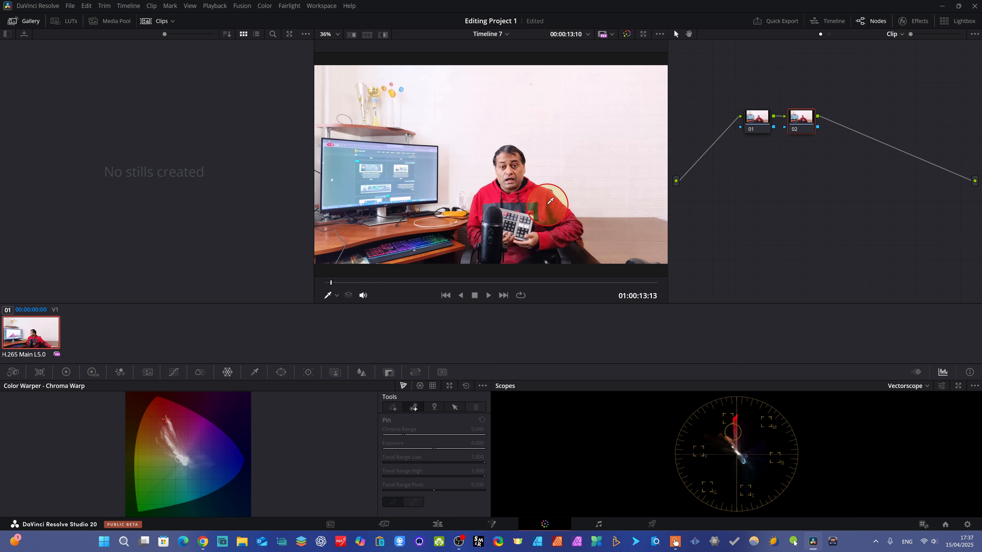
pyautogui.moveTo(550, 200); pyautogui.dragTo(543, 195)
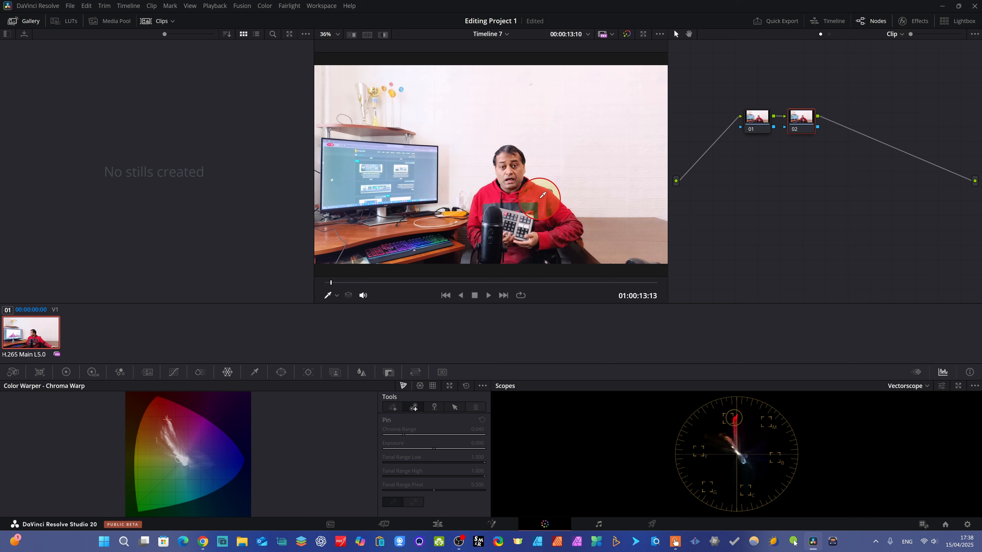
pyautogui.moveTo(543, 195); pyautogui.dragTo(542, 195)
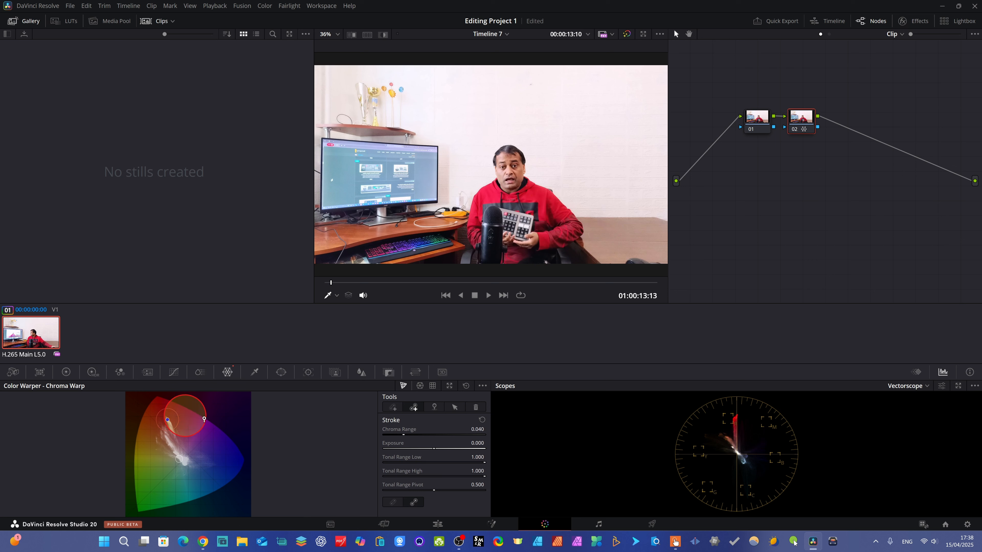
pyautogui.click(170, 421)
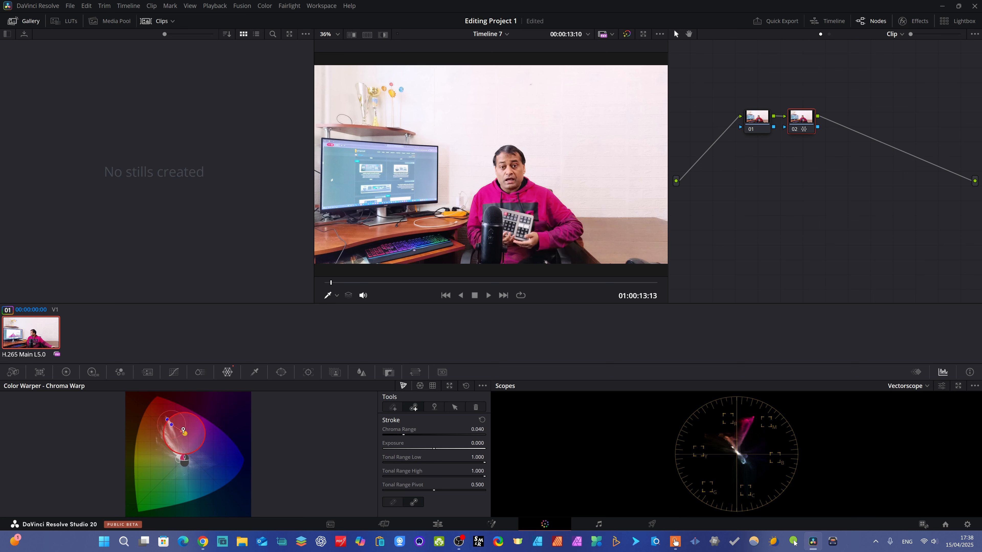
pyautogui.moveTo(183, 429)
pyautogui.mouseDown()
pyautogui.moveTo(153, 449)
pyautogui.moveTo(154, 461)
pyautogui.mouseUp()
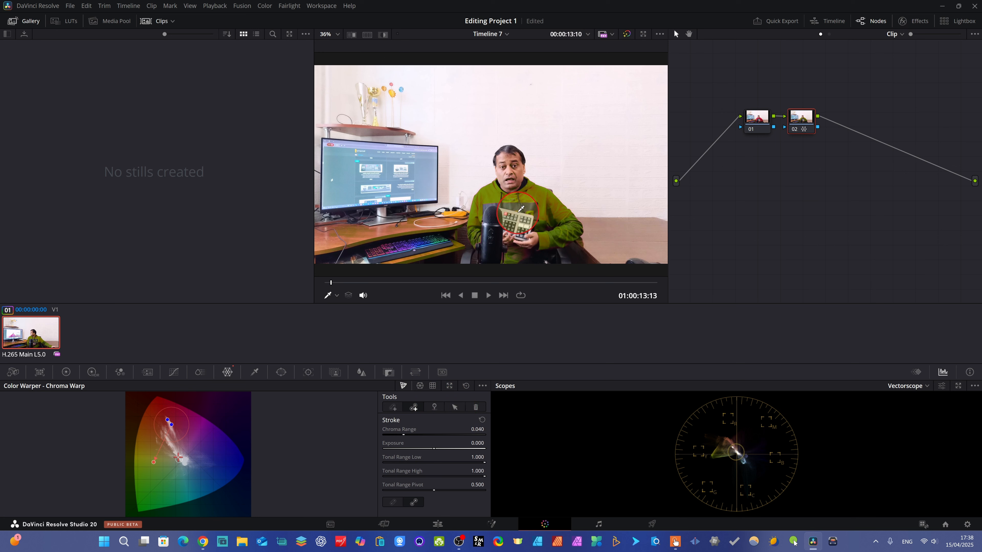
# - Bypass the colour grades to compare the original red hoodie with the green one, and re-enable the grades
pyautogui.click(627, 34)
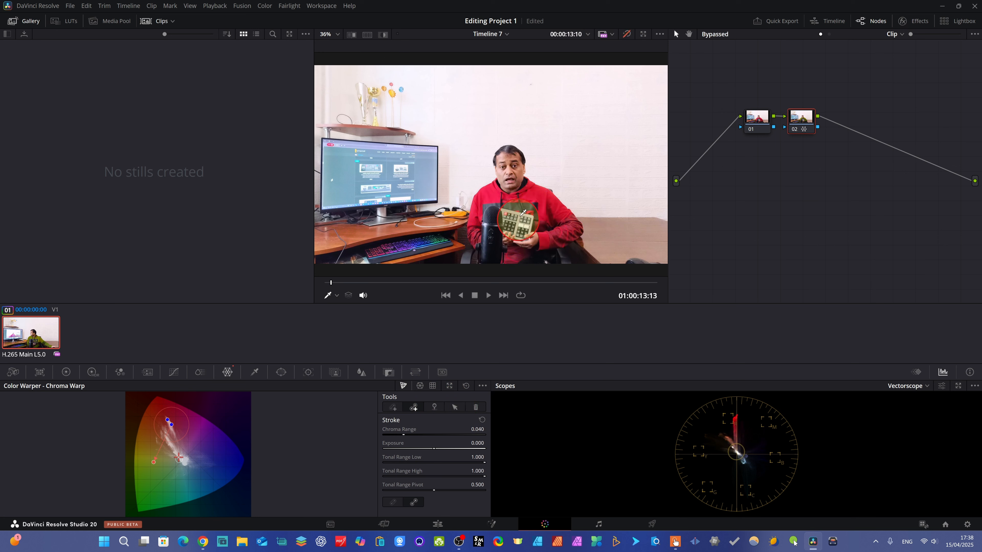
pyautogui.click(558, 224)
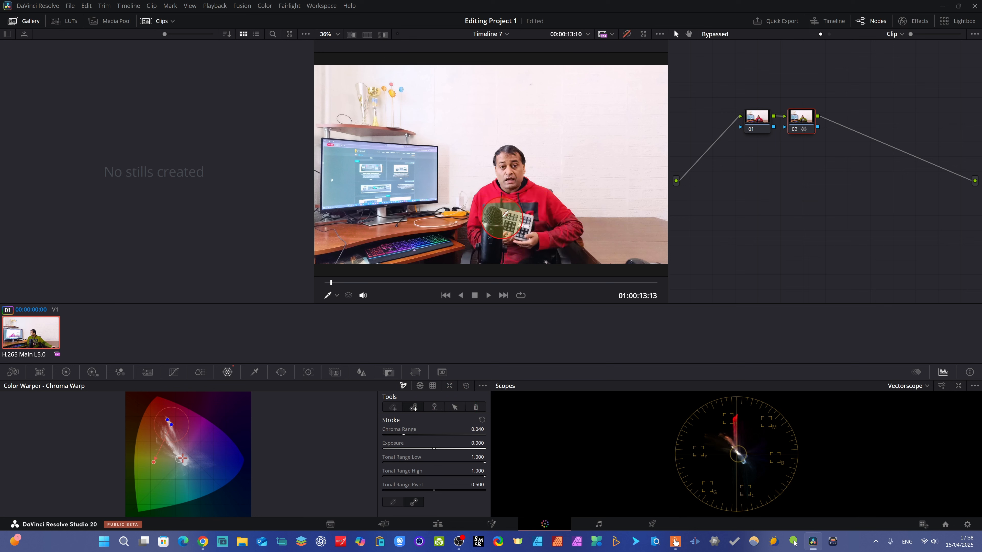
pyautogui.click(626, 34)
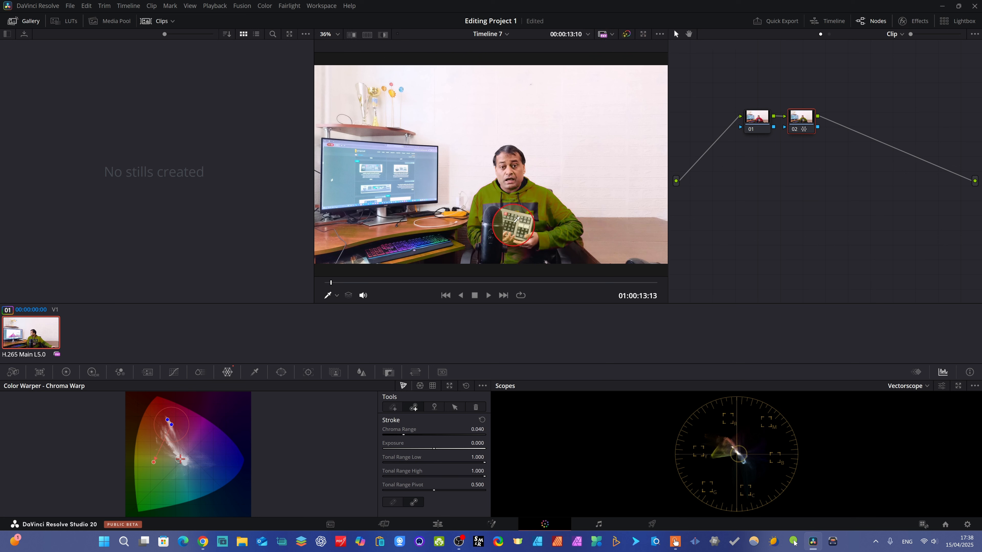
pyautogui.click(535, 188)
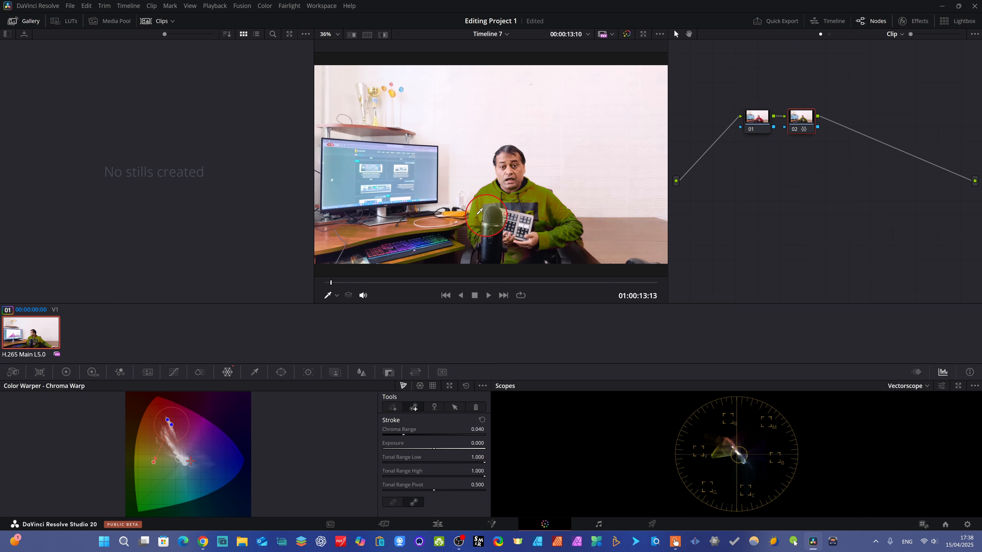
# - Examine the two Add Stroke modes of Chroma Warp and compare the Chroma Warp view with the Hue - Saturation view
pyautogui.click(408, 406)
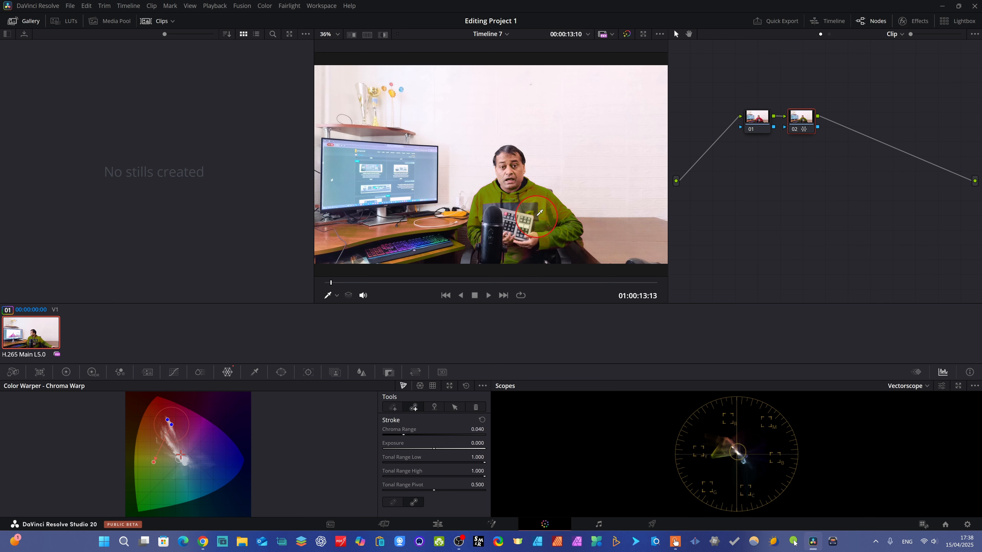
pyautogui.click(392, 408)
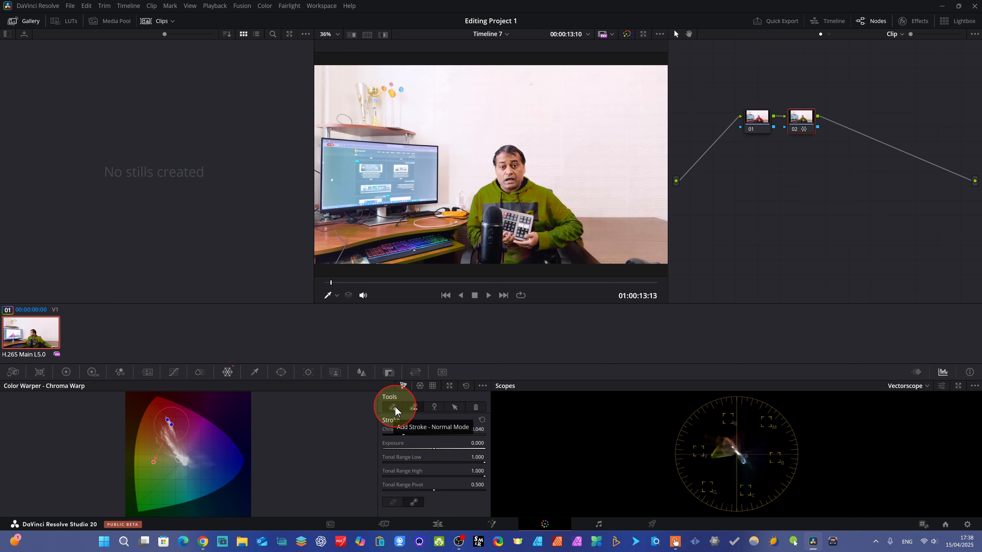
pyautogui.click(415, 408)
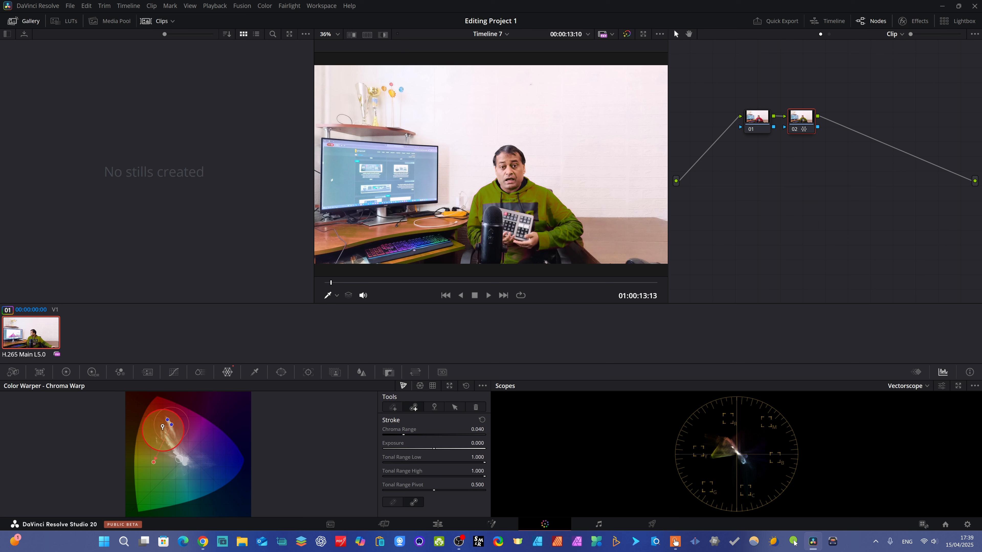
pyautogui.click(182, 449)
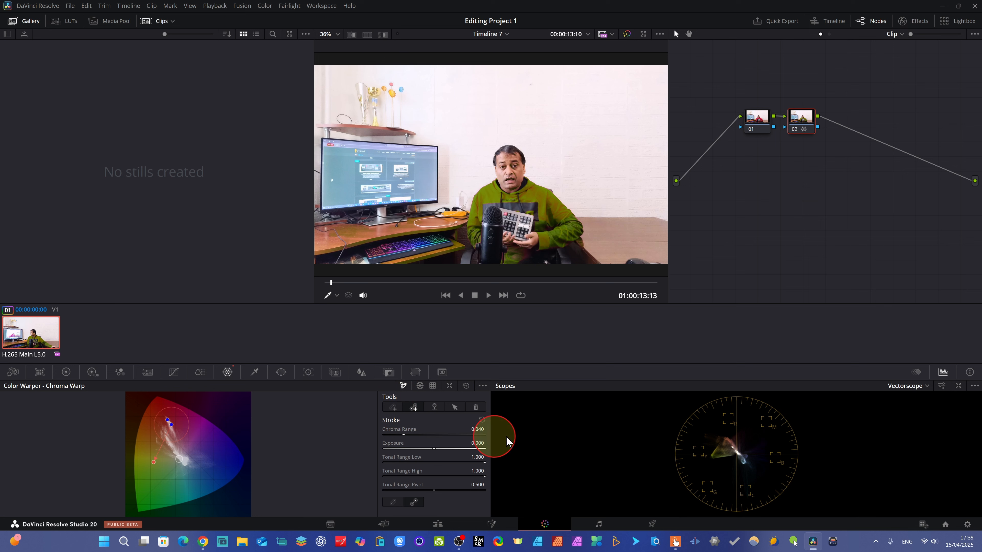
pyautogui.click(393, 408)
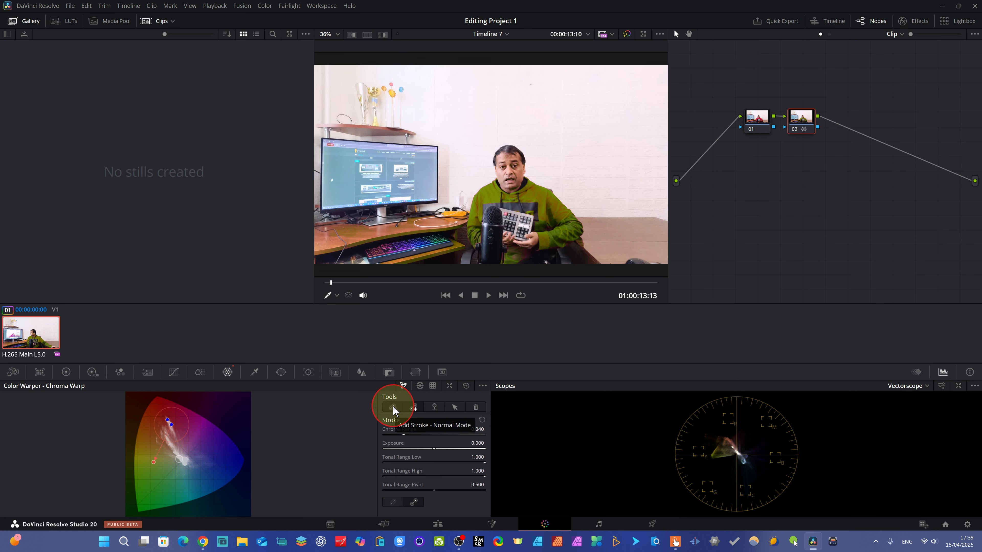
pyautogui.click(420, 385)
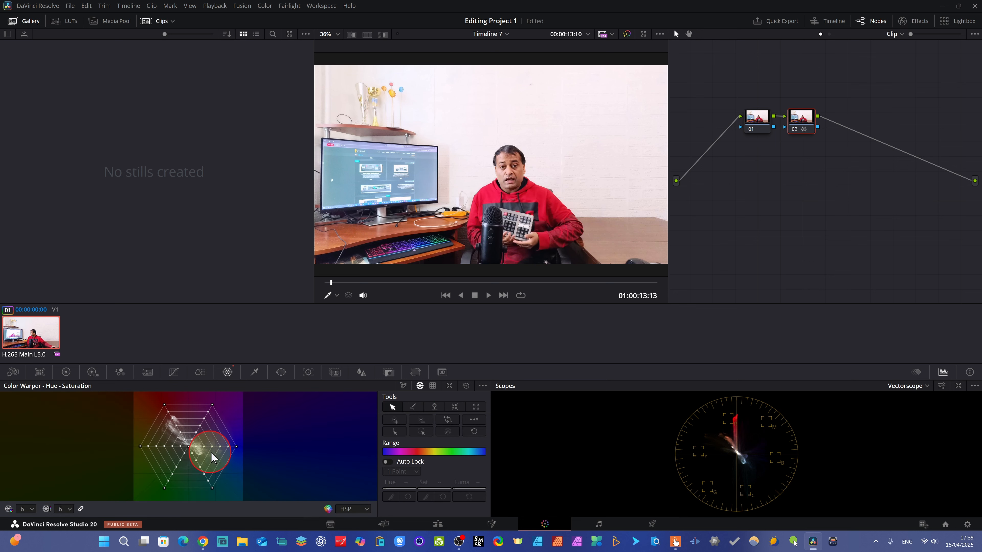
pyautogui.click(402, 386)
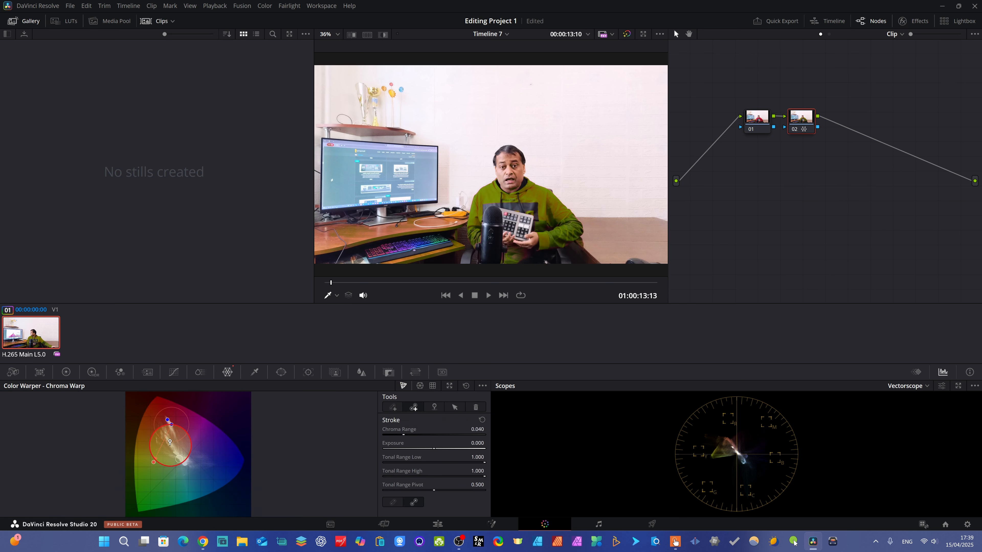
pyautogui.hotkey('ctrl', 'z')
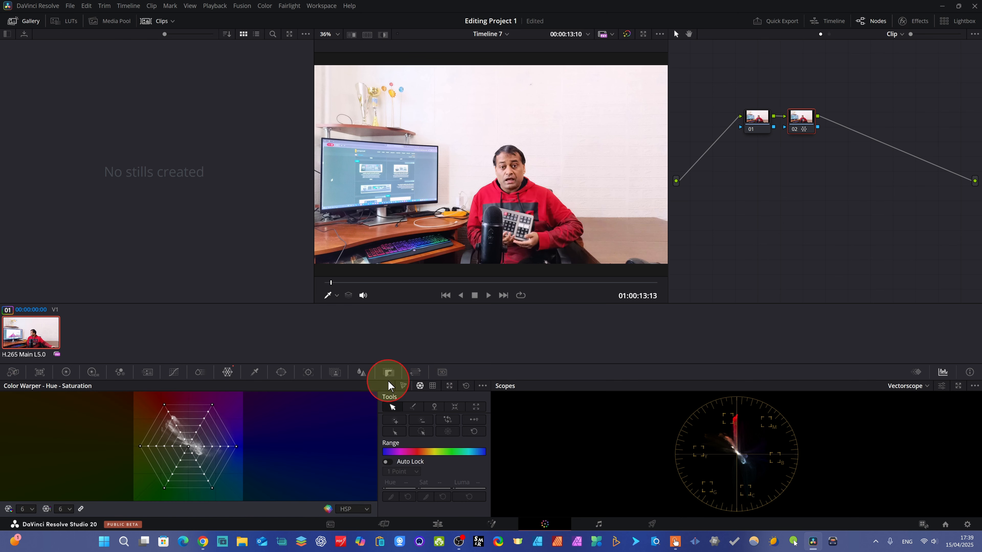
pyautogui.click(401, 385)
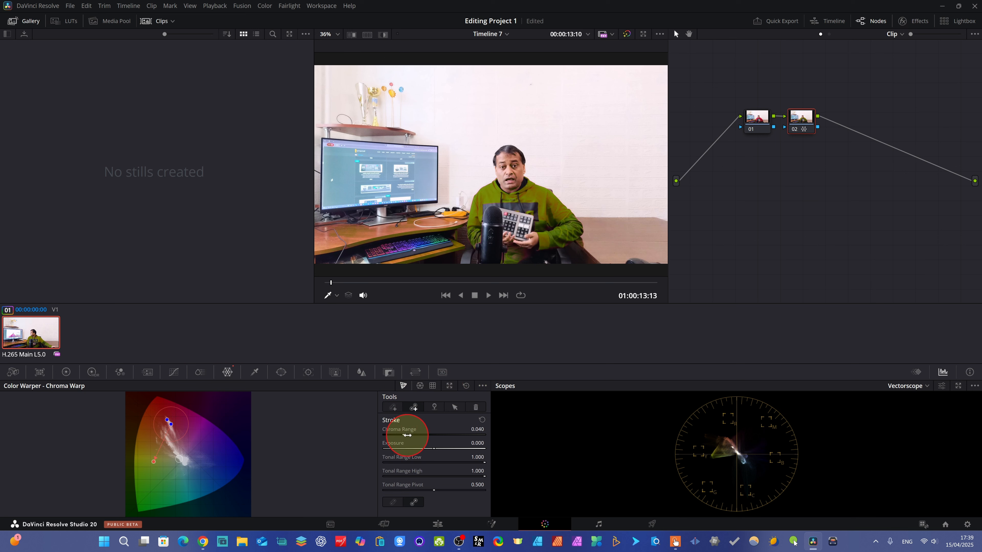
# - Set the hoodie stroke's Chroma Range to 0.050 and its Exposure to 0.079
pyautogui.moveTo(407, 435); pyautogui.dragTo(452, 437)
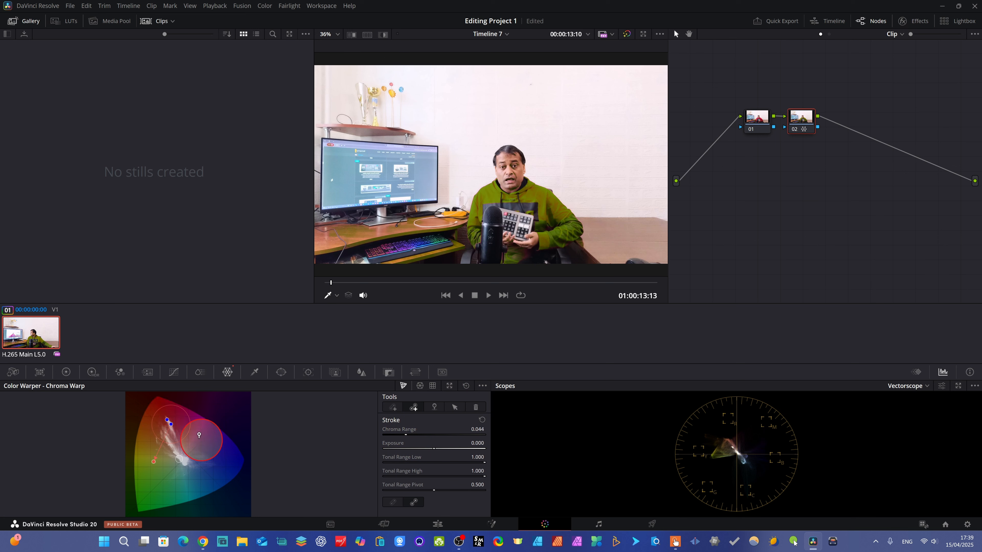
pyautogui.click(403, 433)
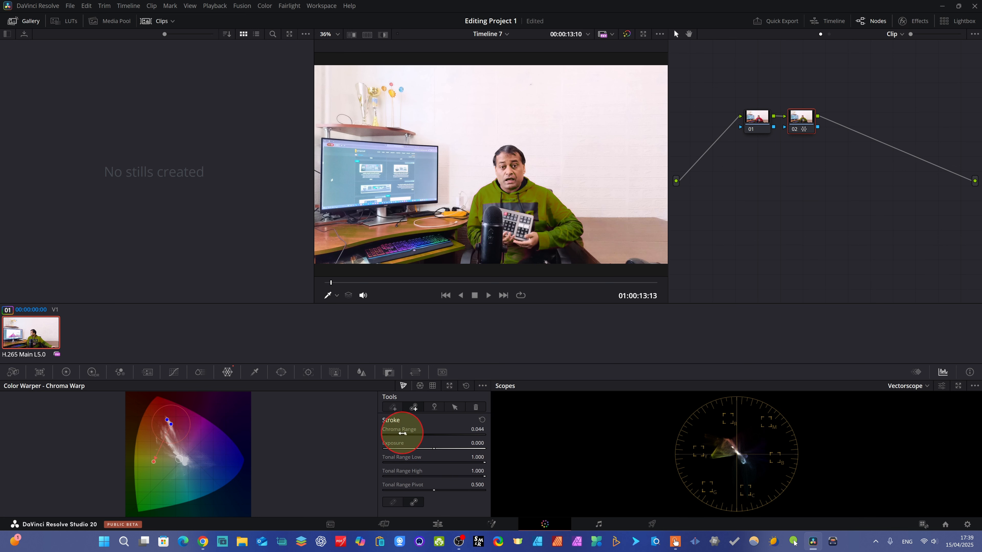
pyautogui.moveTo(408, 436); pyautogui.dragTo(464, 437)
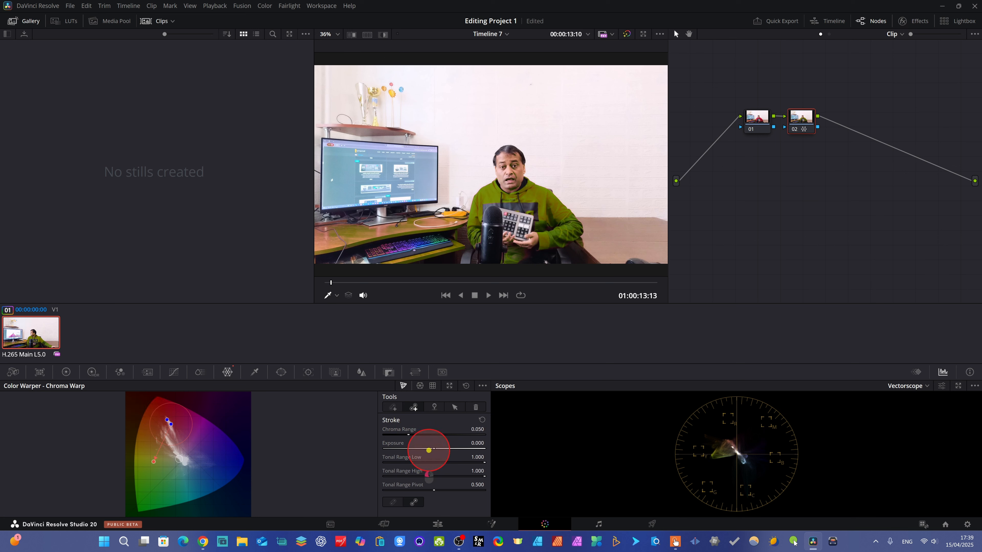
pyautogui.moveTo(428, 450); pyautogui.dragTo(471, 449)
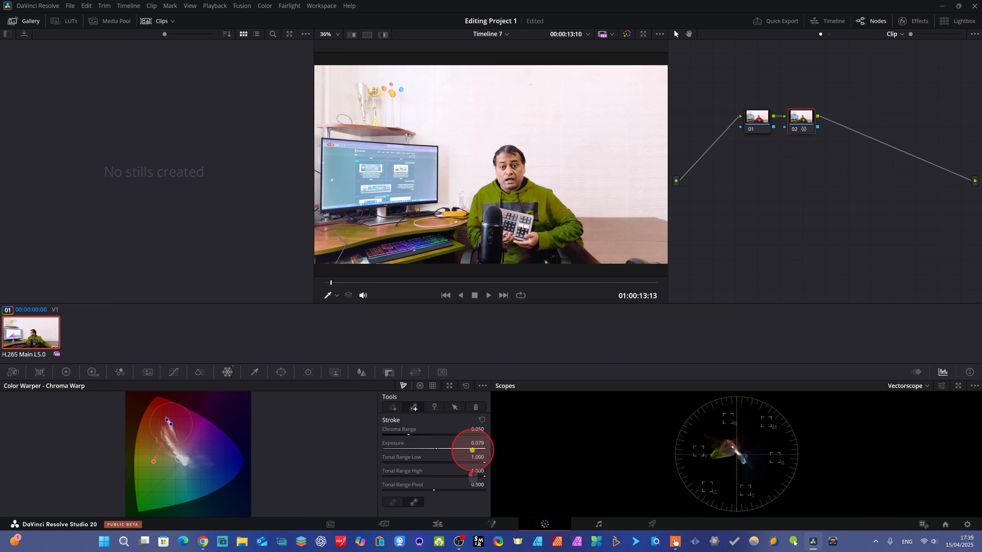
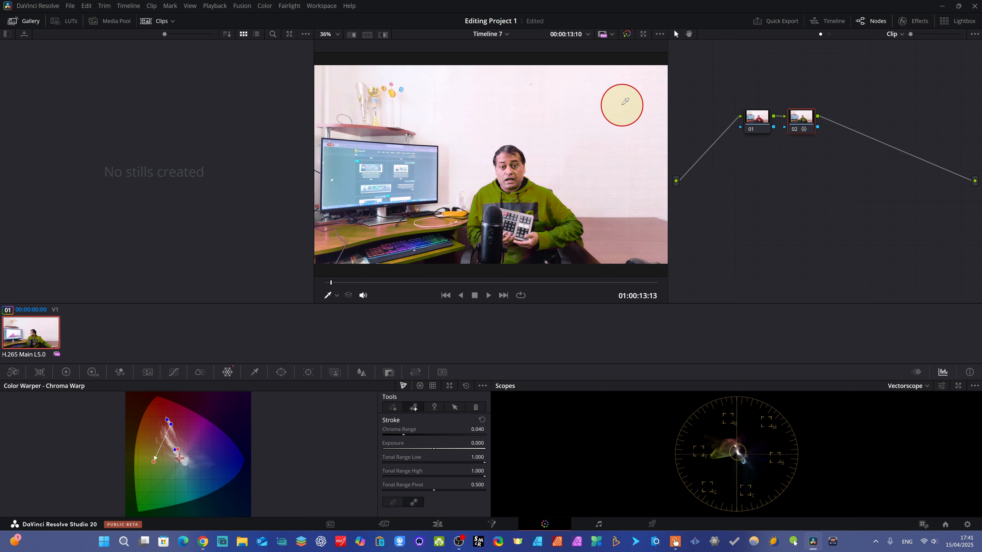
# - Sample the wall with the second Add Stroke mode of Chroma Warp and shift its colour to pink
pyautogui.click(625, 102)
pyautogui.moveTo(625, 101)
pyautogui.mouseDown()
pyautogui.moveTo(702, 88)
pyautogui.moveTo(657, 94)
pyautogui.moveTo(679, 83)
pyautogui.moveTo(617, 100)
pyautogui.mouseUp()
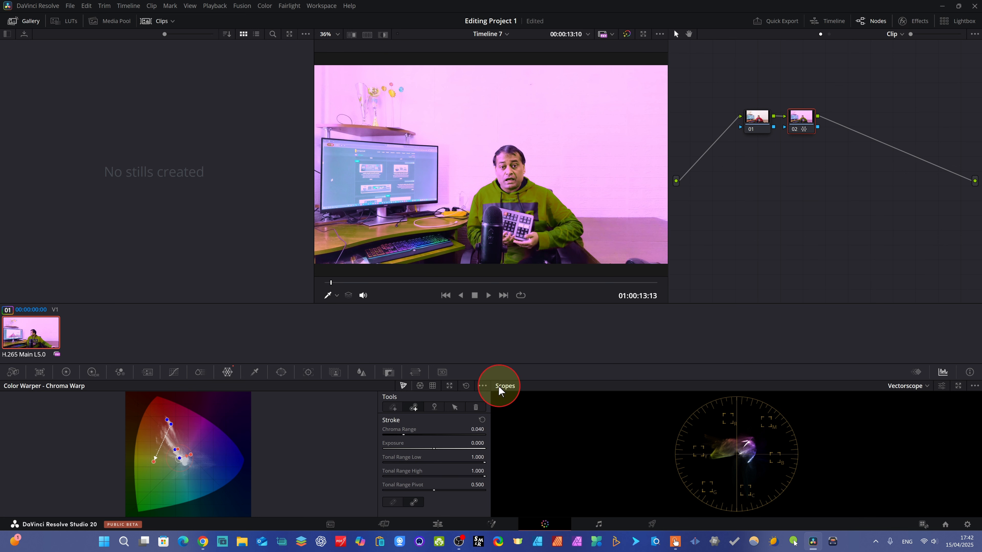
pyautogui.click(454, 407)
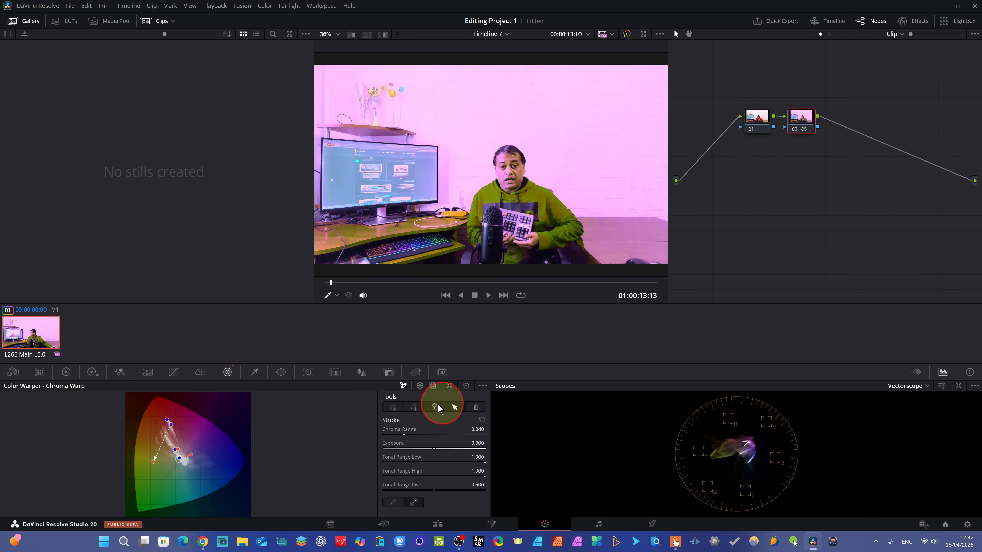
pyautogui.click(416, 407)
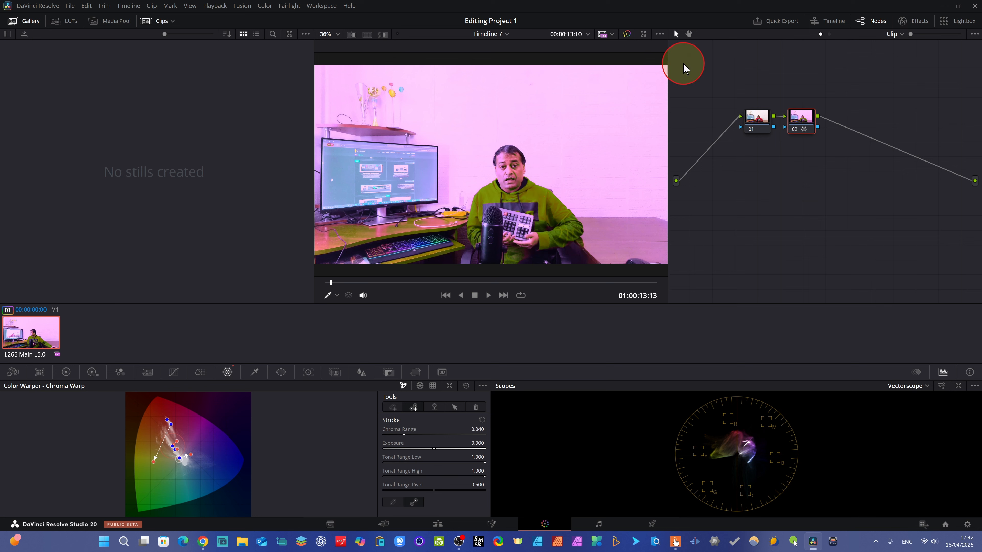
# - Bypass and re-enable the colour grades to compare the original clip with the pink wall and green hoodie
pyautogui.click(627, 35)
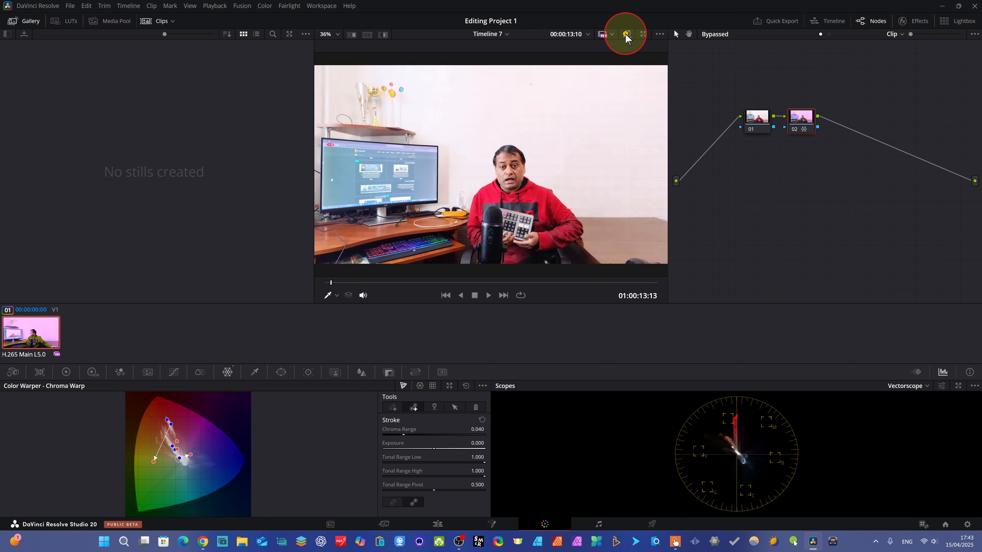
pyautogui.click(502, 226)
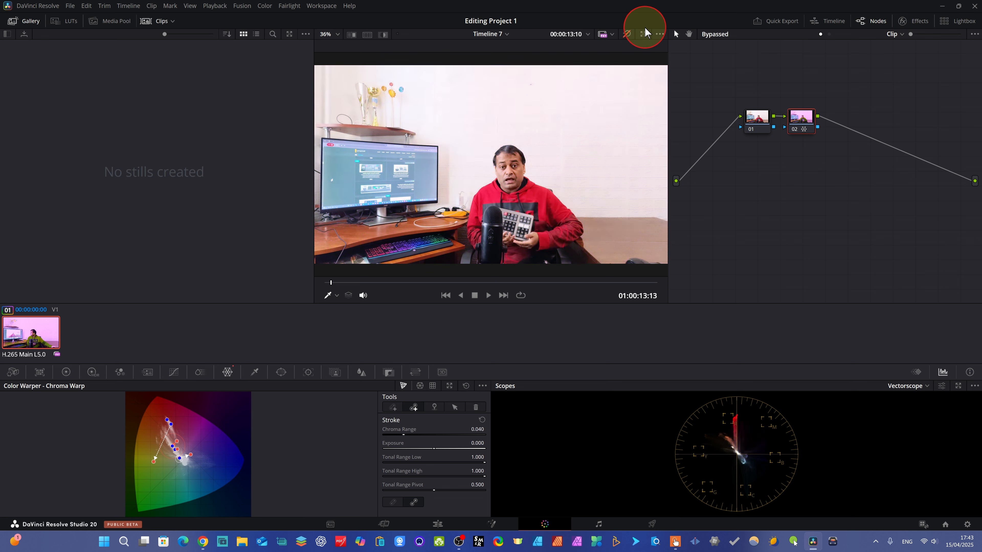
pyautogui.click(626, 34)
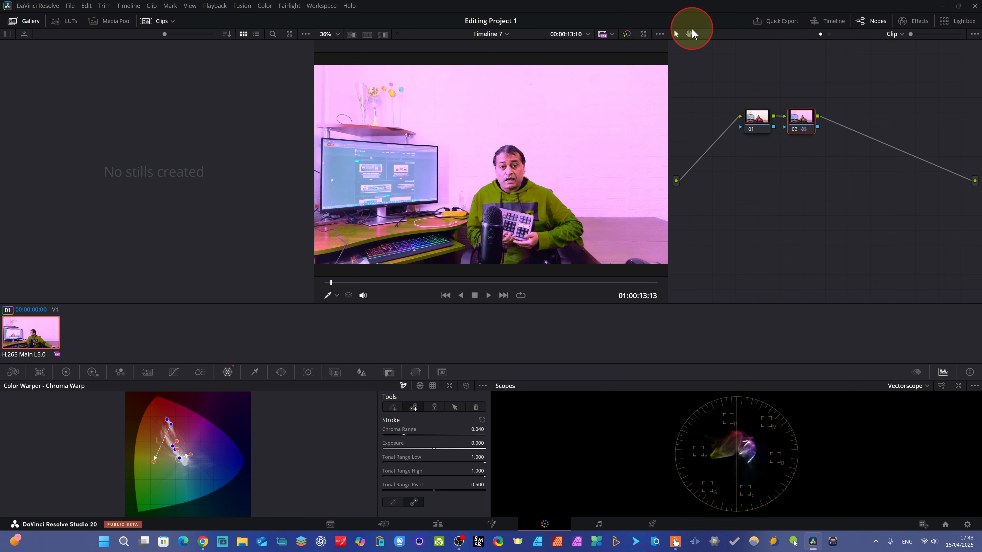
pyautogui.click(627, 35)
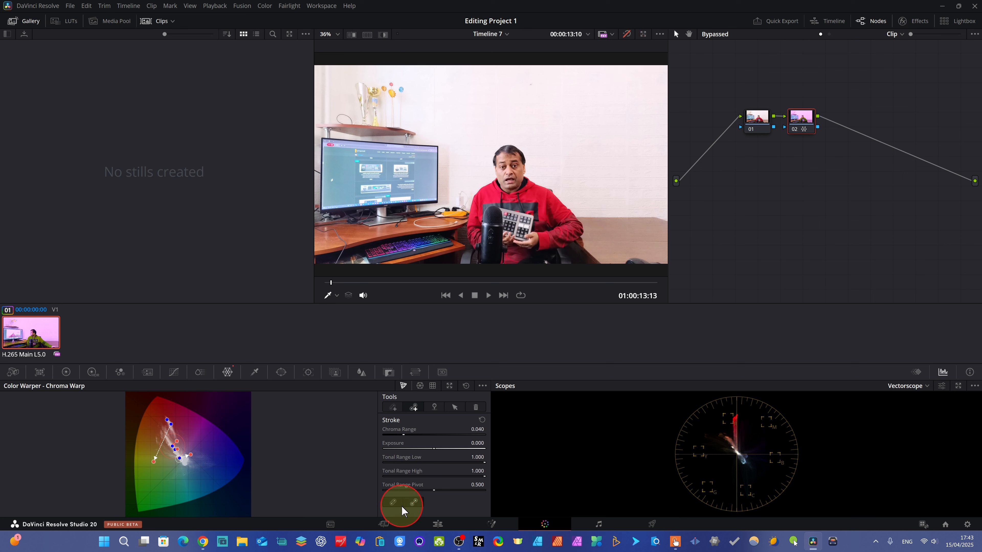
pyautogui.click(392, 502)
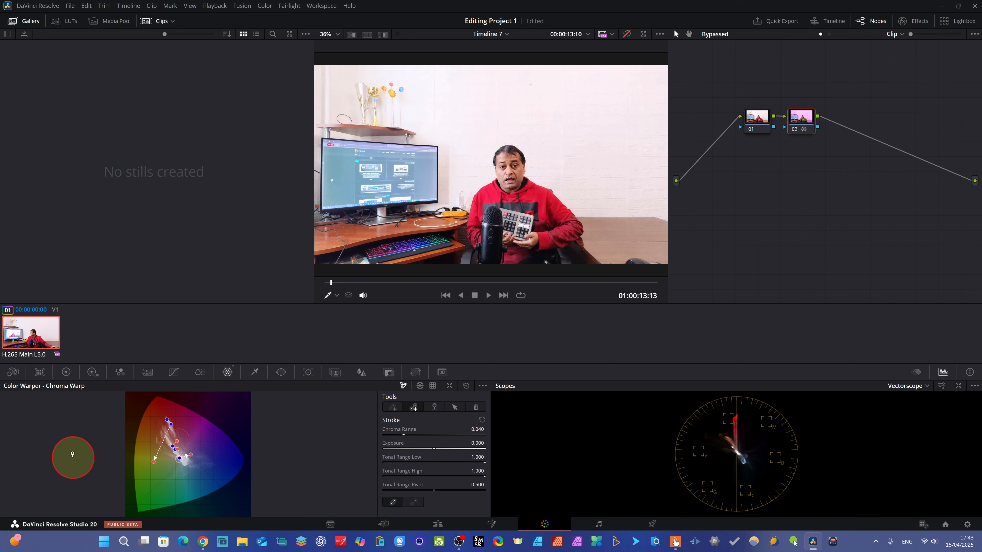
pyautogui.click(626, 34)
# - Shift the wall colour to light green and reset all Chroma Warp adjustments on node 02
pyautogui.moveTo(587, 147)
pyautogui.mouseDown()
pyautogui.moveTo(642, 121)
pyautogui.moveTo(655, 103)
pyautogui.moveTo(467, 144)
pyautogui.moveTo(494, 132)
pyautogui.moveTo(490, 143)
pyautogui.mouseUp()
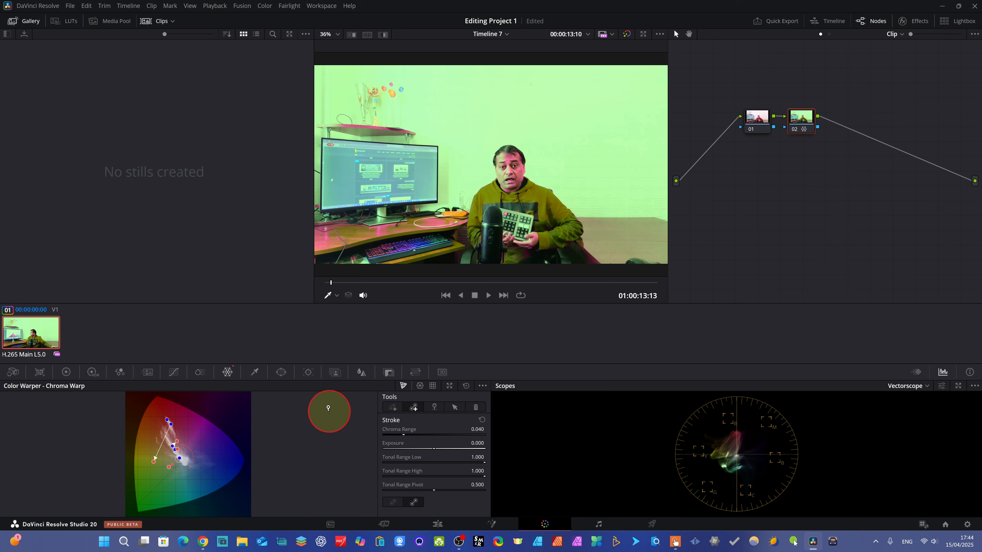
pyautogui.click(476, 408)
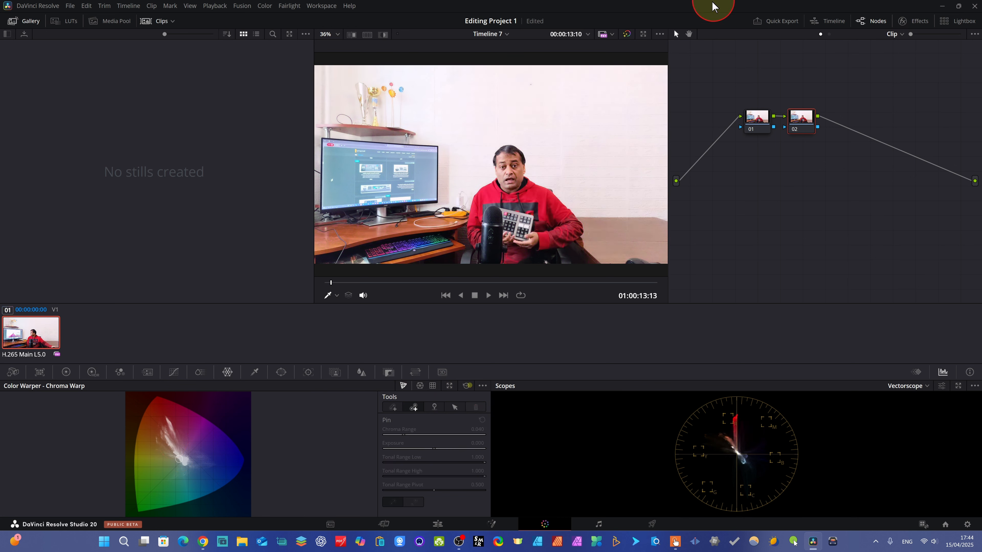
pyautogui.click(413, 406)
# - Shift the wall to pink in Hue - Saturation mode with Hue 0.07 and Sat 0.39, and reset that warp
pyautogui.click(420, 385)
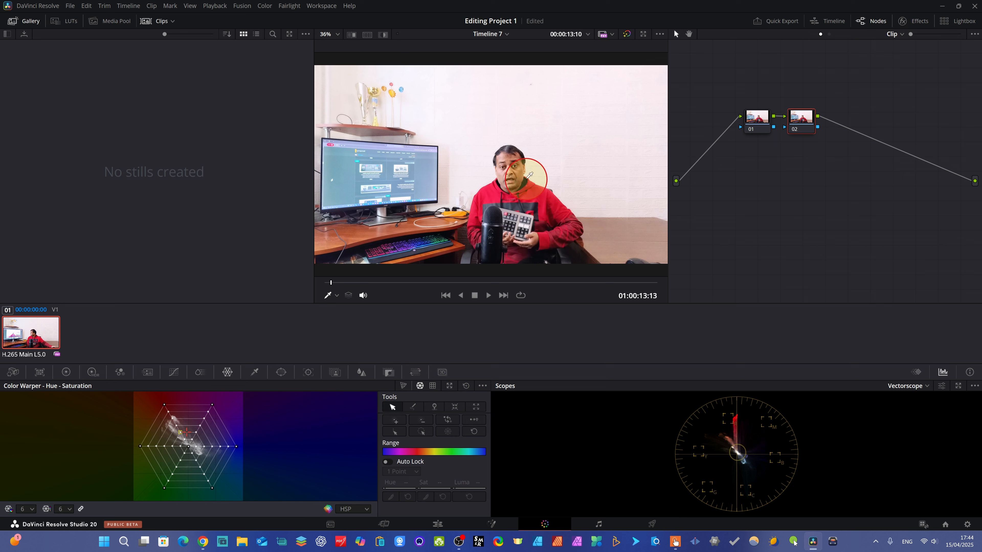
pyautogui.click(566, 148)
pyautogui.click(592, 133)
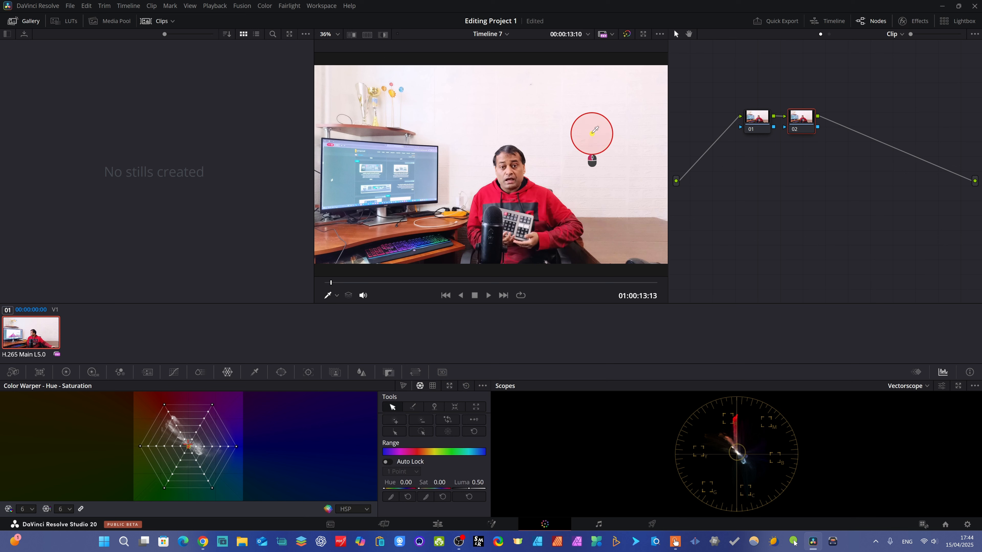
pyautogui.moveTo(592, 133); pyautogui.dragTo(594, 111)
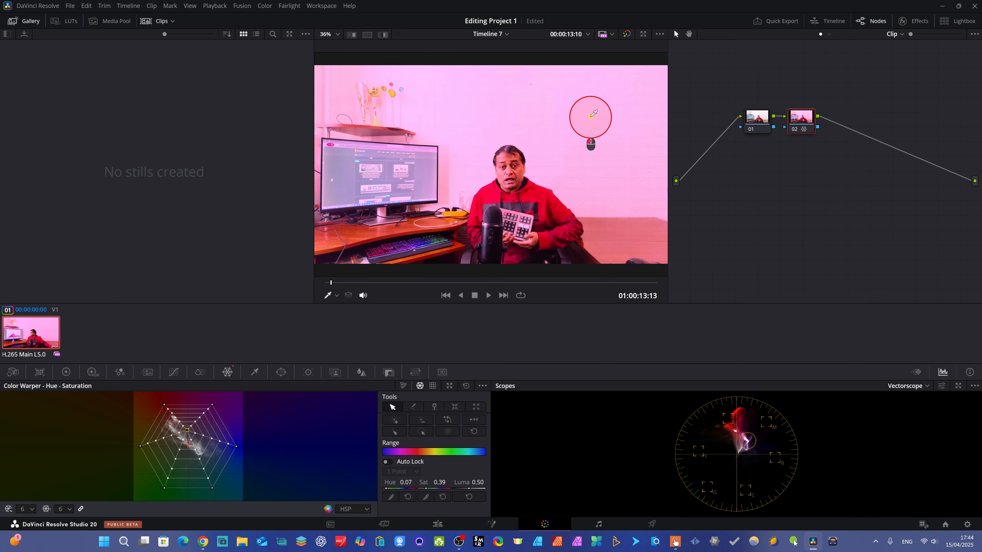
pyautogui.click(403, 386)
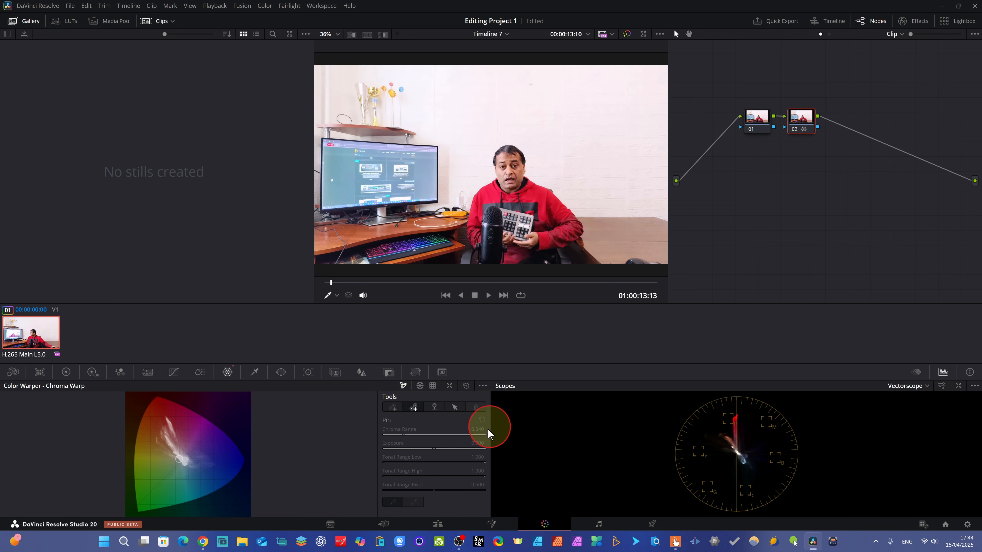
pyautogui.click(420, 385)
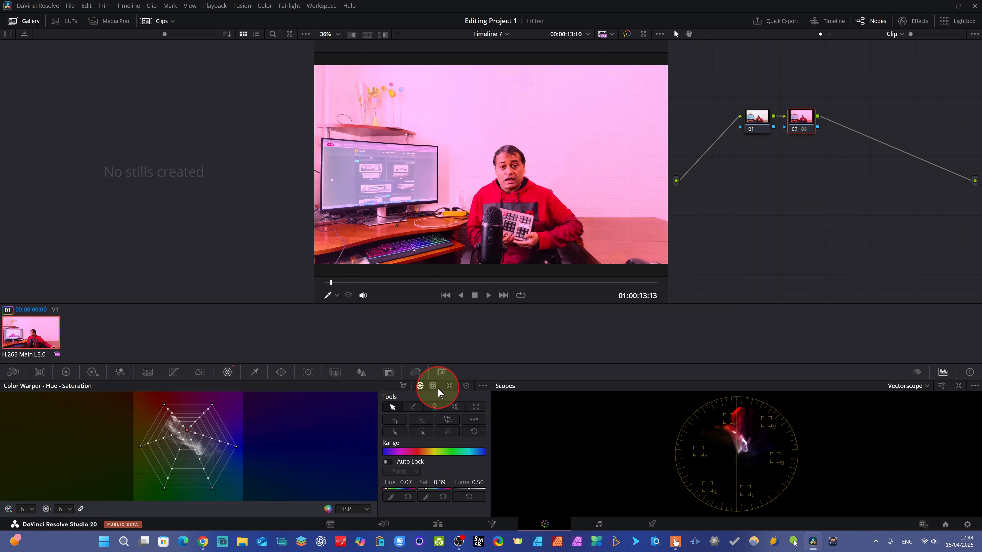
pyautogui.click(466, 385)
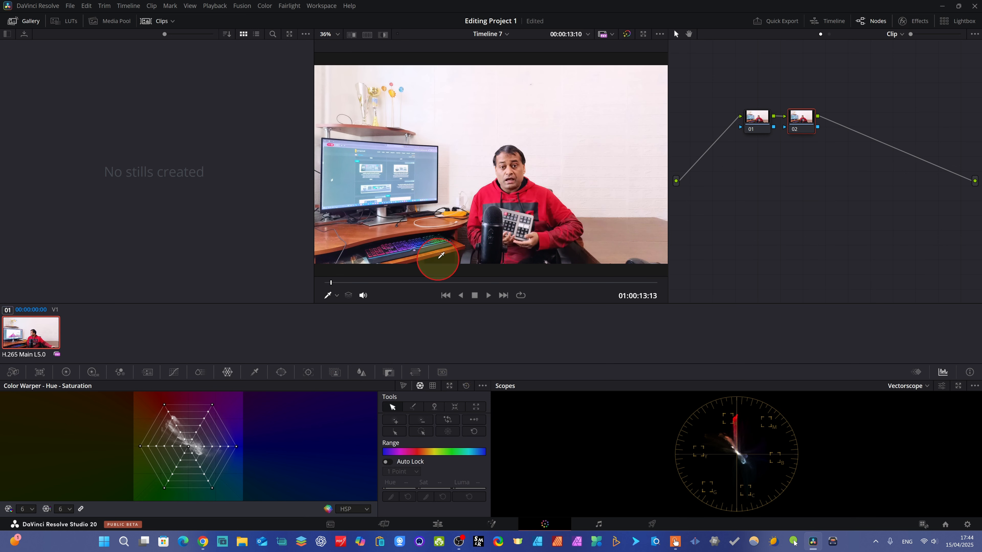
# - Sample the wall in Chroma Warp with Add Stroke - Normal Mode, shift it to pink, and reset the adjustments
pyautogui.click(403, 386)
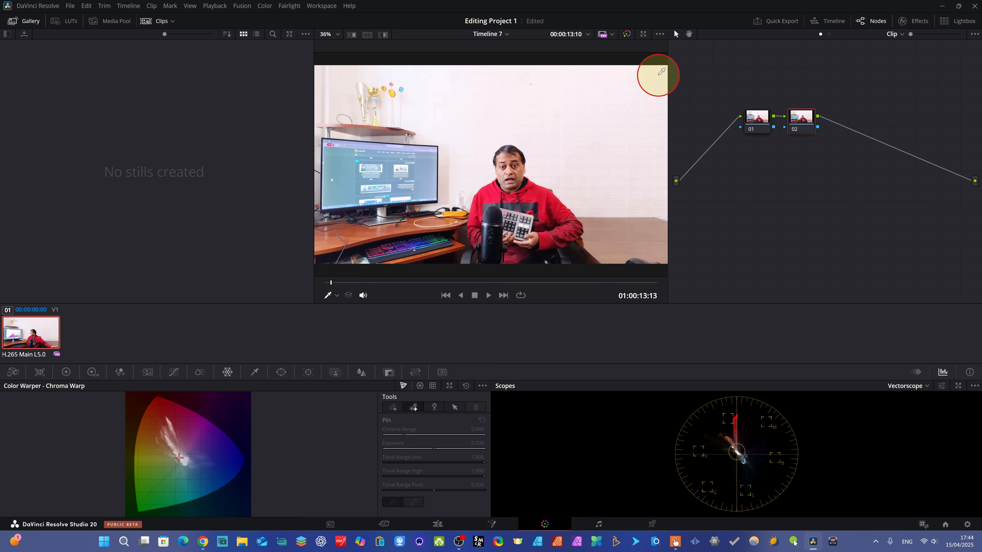
pyautogui.click(393, 406)
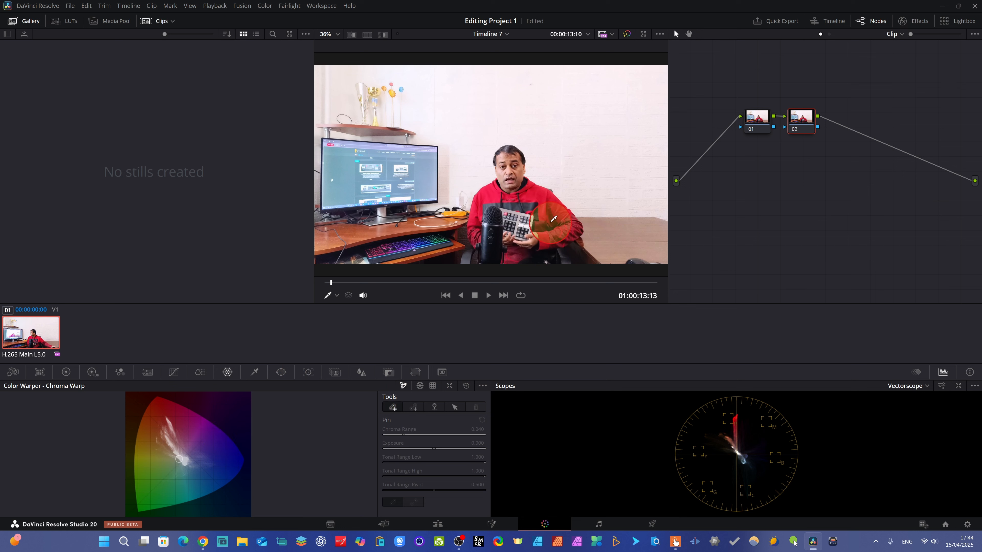
pyautogui.click(601, 142)
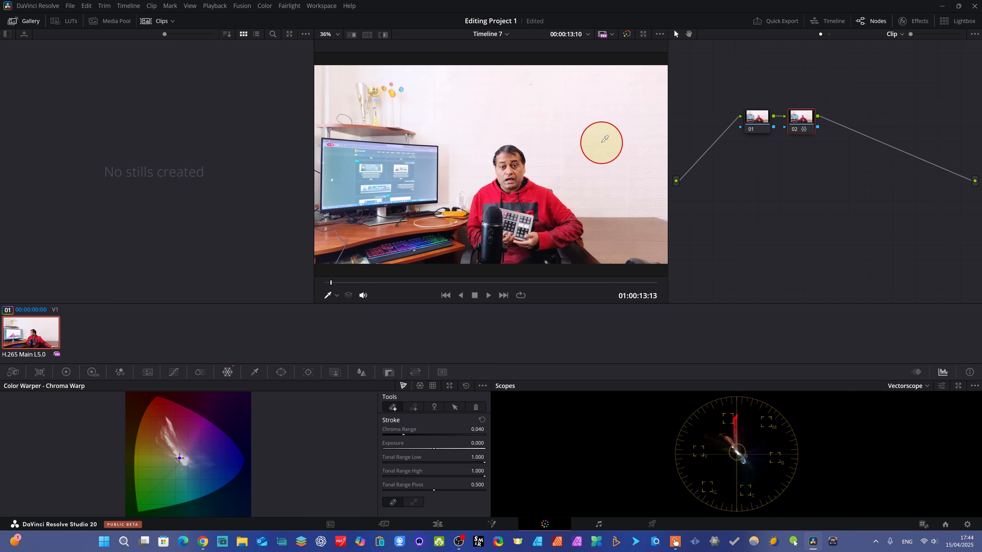
pyautogui.click(601, 142)
pyautogui.click(730, 449)
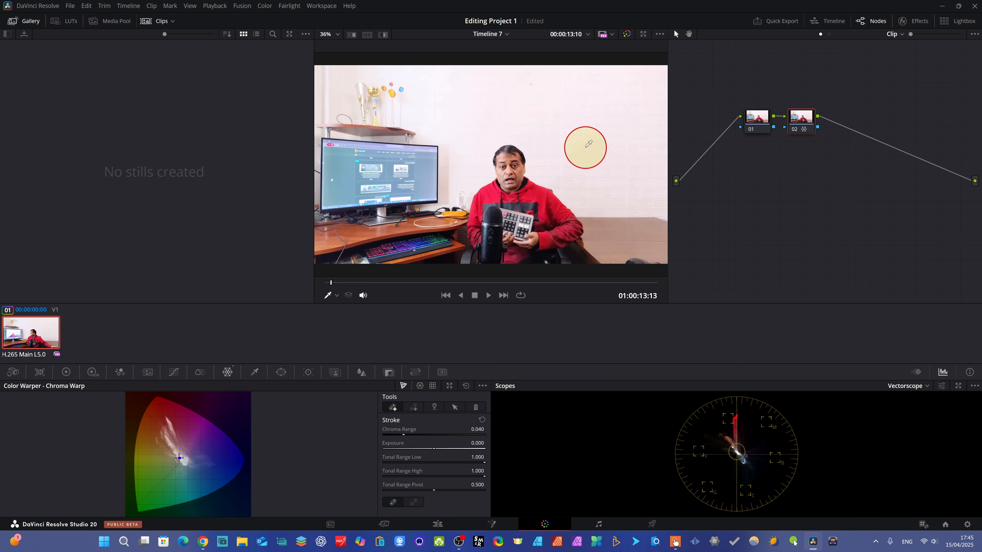
pyautogui.click(588, 145)
pyautogui.moveTo(588, 144); pyautogui.dragTo(603, 77)
pyautogui.click(466, 385)
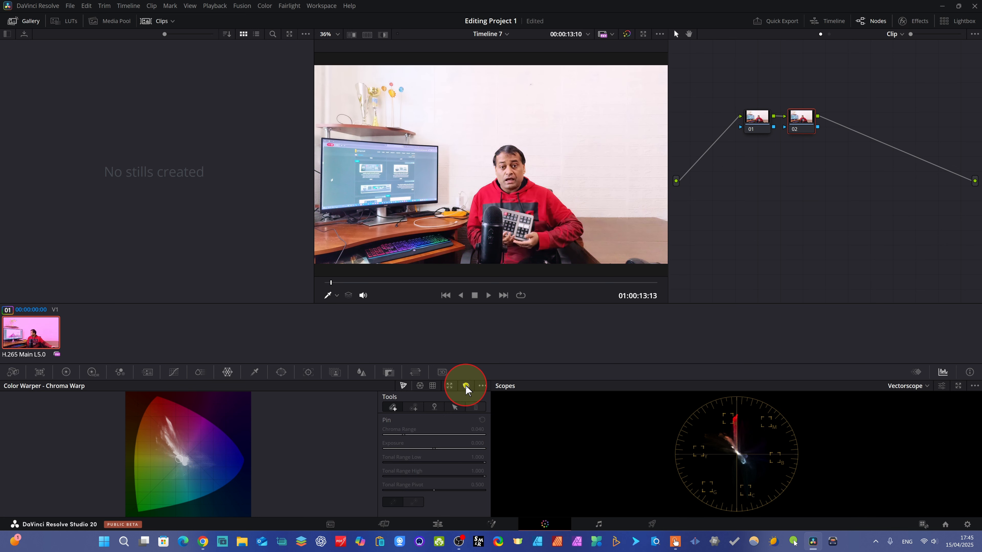
# - Sample the wall in Chroma Warp with Add Stroke - Point To Point Mode and shift it to pink
pyautogui.click(419, 418)
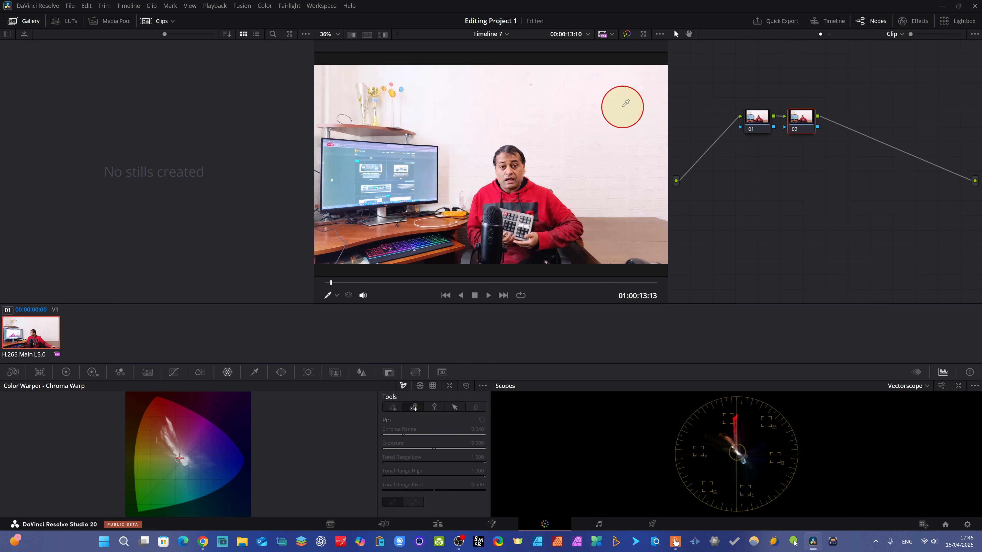
pyautogui.click(580, 146)
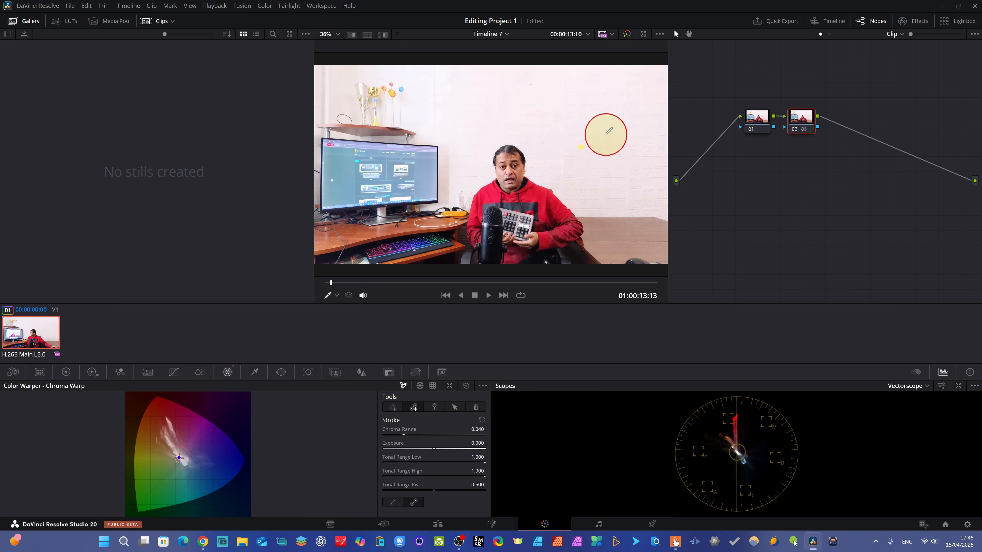
pyautogui.click(595, 140)
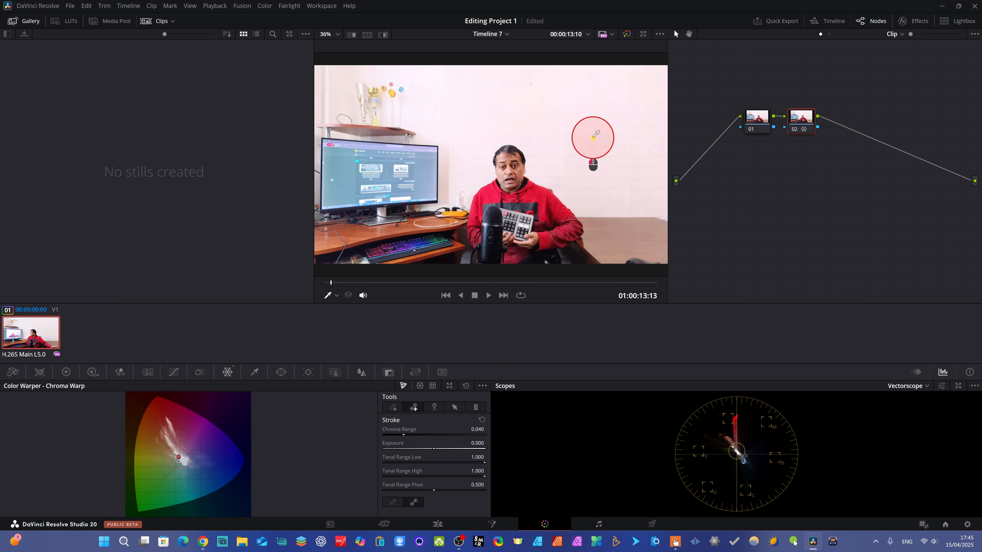
pyautogui.moveTo(592, 133); pyautogui.dragTo(611, 95)
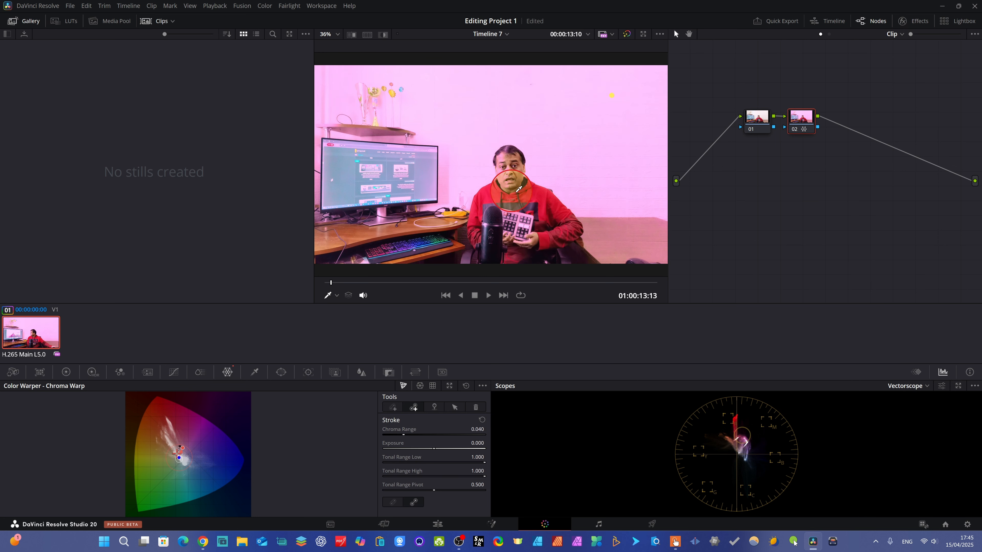
pyautogui.click(388, 406)
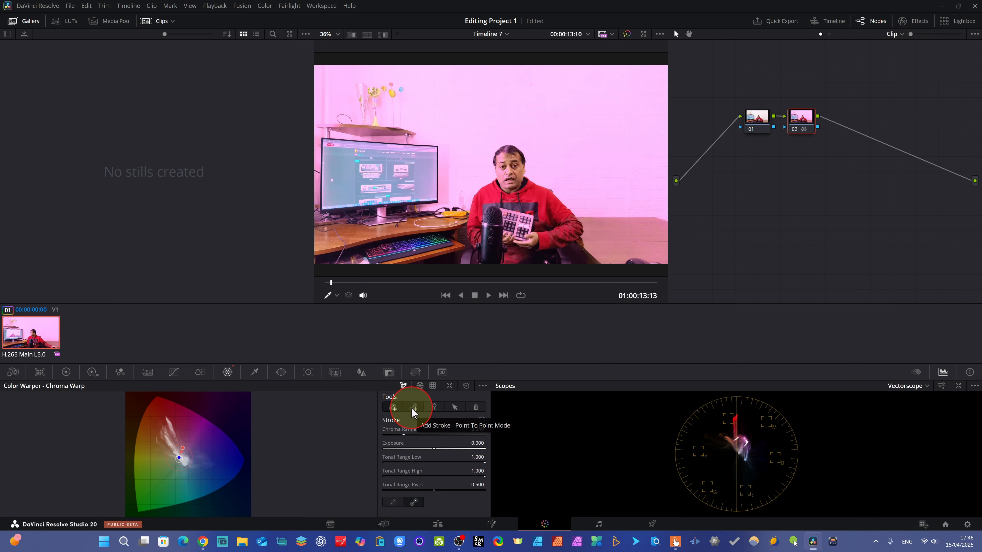
pyautogui.click(396, 407)
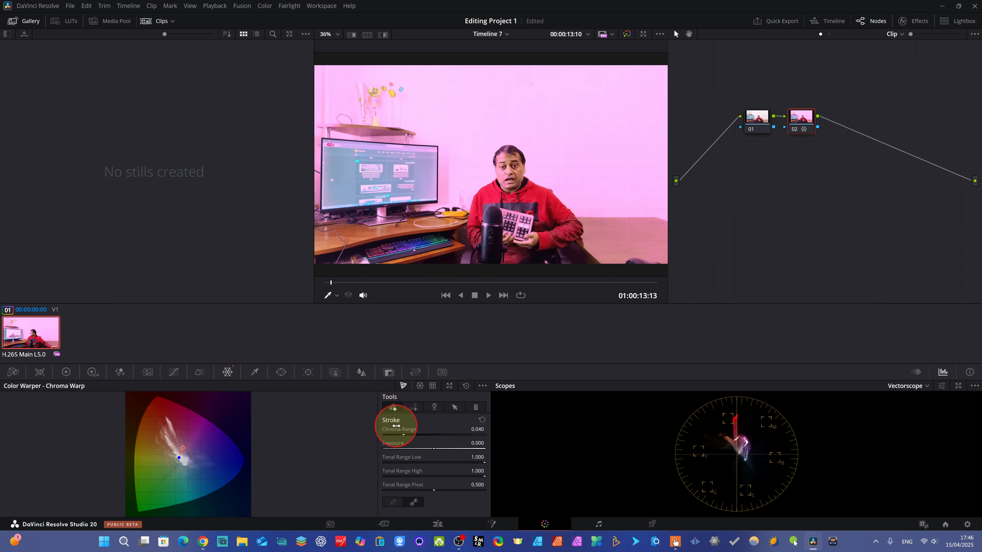
pyautogui.click(414, 406)
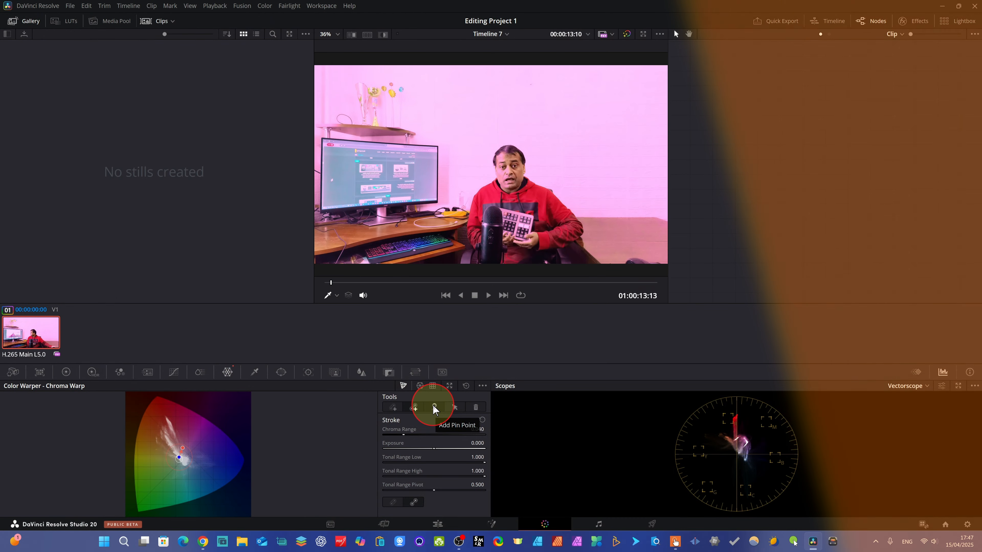
# - Place pin points around the wall's stroke in the chroma diagram and on the wall in the viewer using Add Pin Point
pyautogui.click(434, 407)
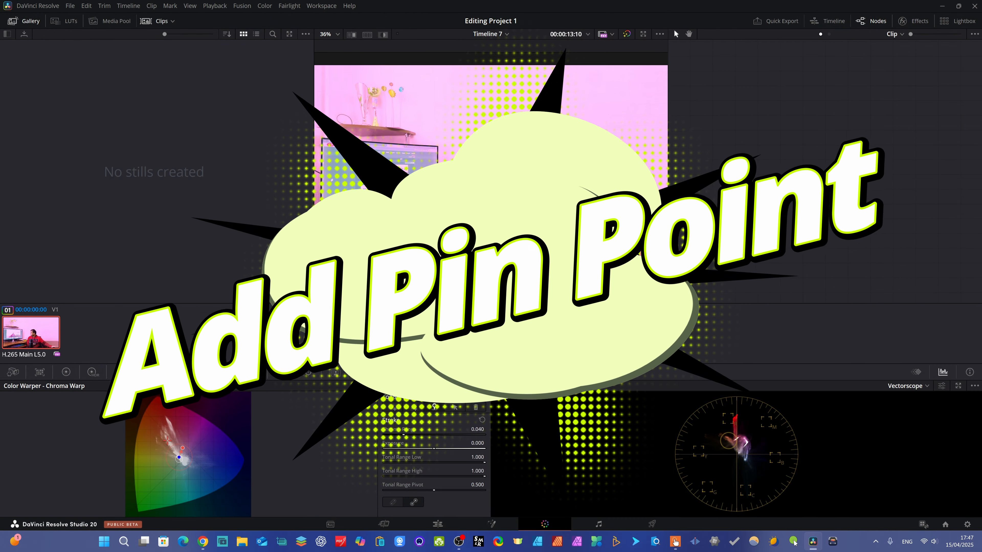
pyautogui.click(178, 455)
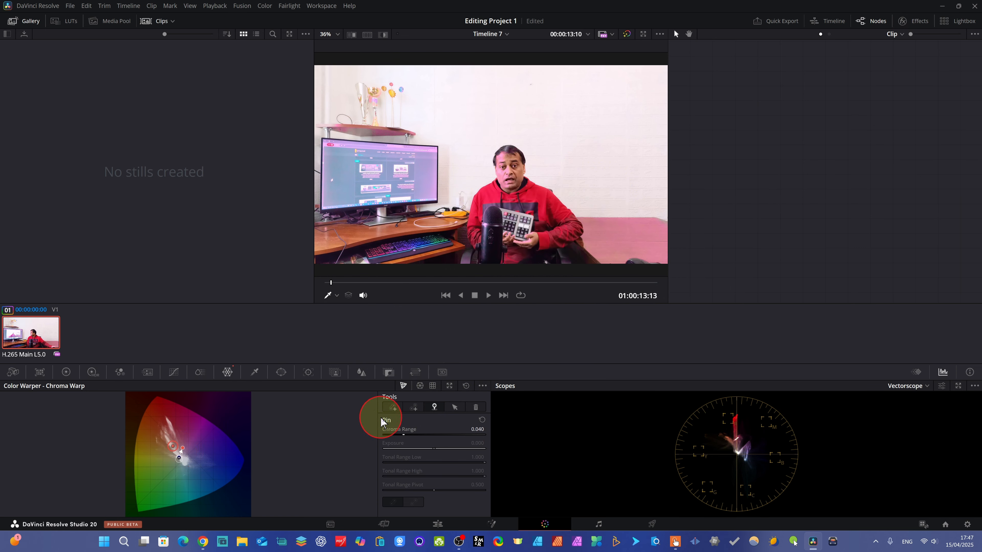
pyautogui.click(180, 462)
pyautogui.click(627, 145)
pyautogui.moveTo(628, 145)
pyautogui.mouseDown()
pyautogui.moveTo(655, 134)
pyautogui.moveTo(587, 158)
pyautogui.moveTo(641, 143)
pyautogui.mouseUp()
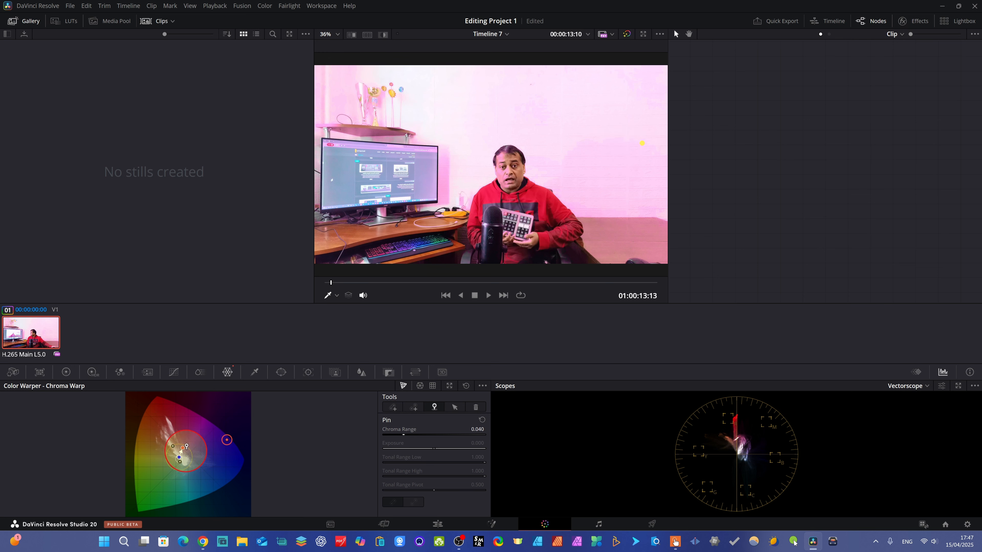
# - Delete the pin near the blue edge of the chroma diagram and try another colour shift on the wall
pyautogui.click(392, 407)
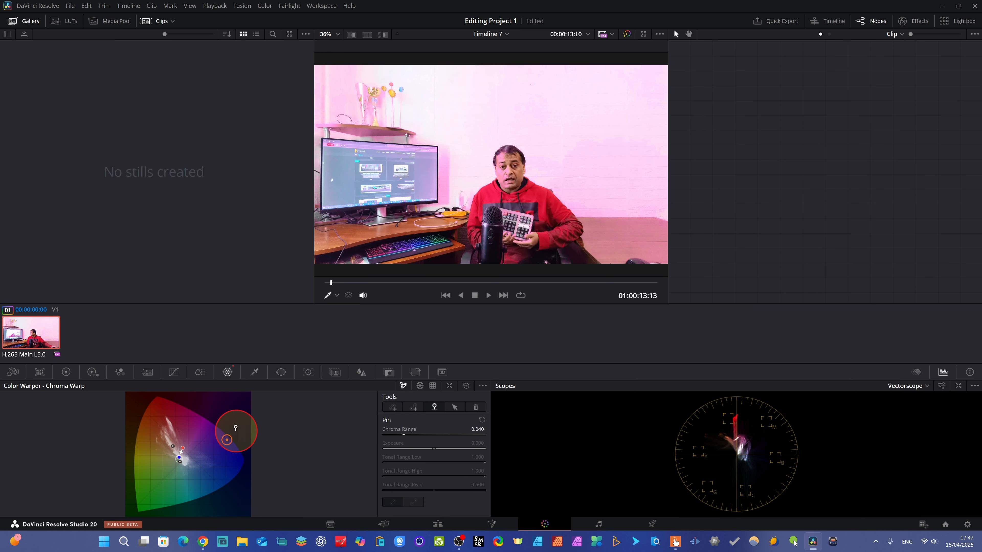
pyautogui.click(482, 418)
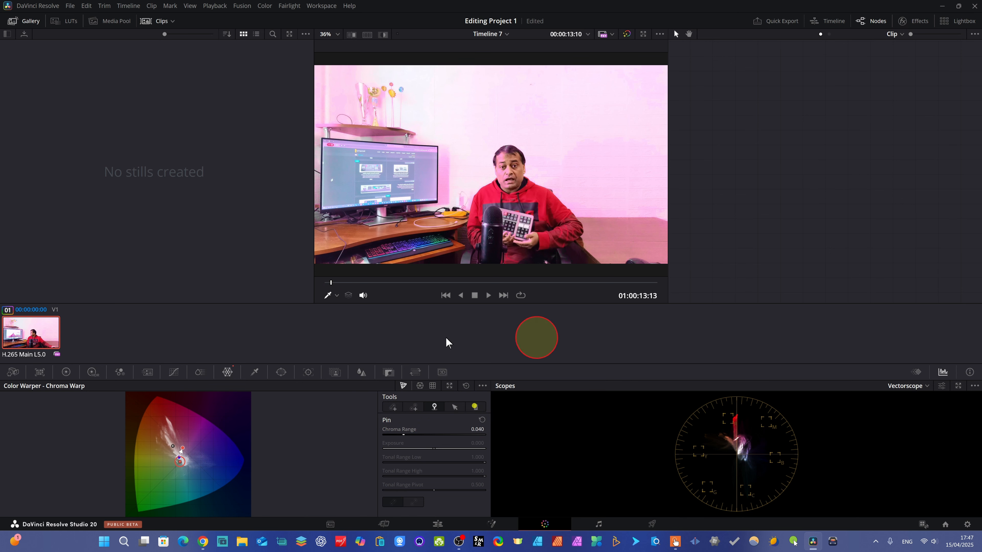
pyautogui.click(569, 142)
pyautogui.moveTo(590, 144)
pyautogui.mouseDown()
pyautogui.moveTo(591, 134)
pyautogui.moveTo(639, 134)
pyautogui.moveTo(622, 147)
pyautogui.mouseUp()
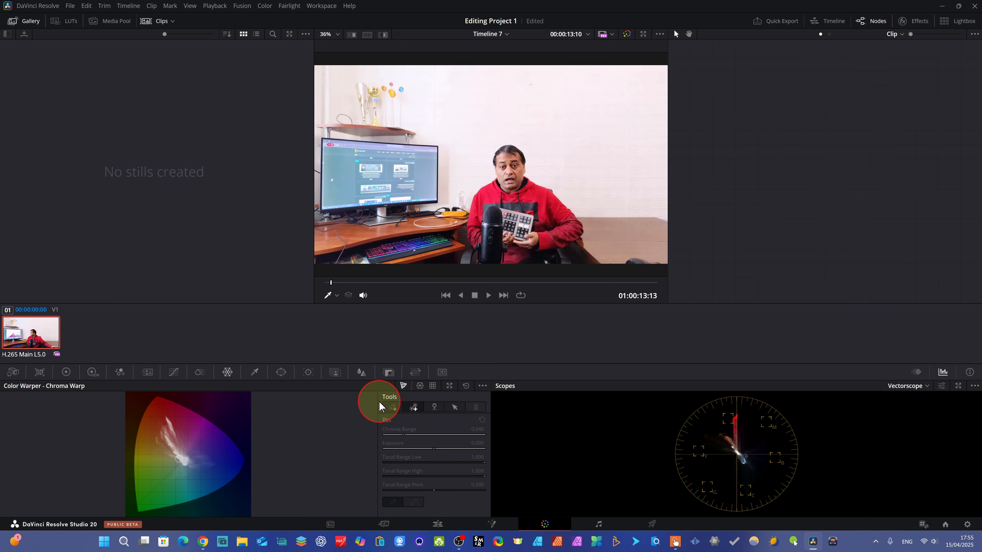
# - Sample the red hoodie with Add Stroke - Point To Point Mode and shift its colour to crimson in the chroma diagram
pyautogui.click(434, 406)
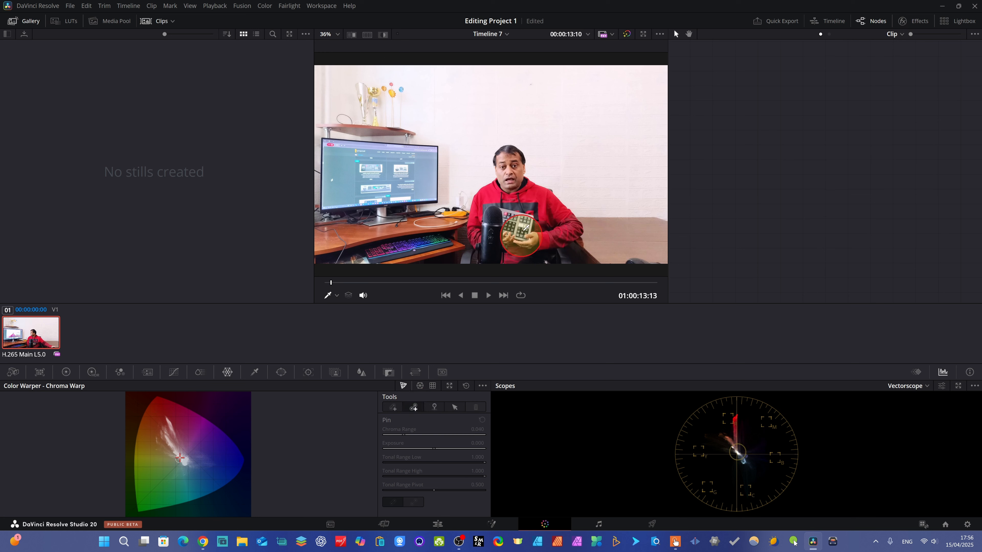
pyautogui.moveTo(541, 196); pyautogui.dragTo(563, 271)
pyautogui.click(177, 431)
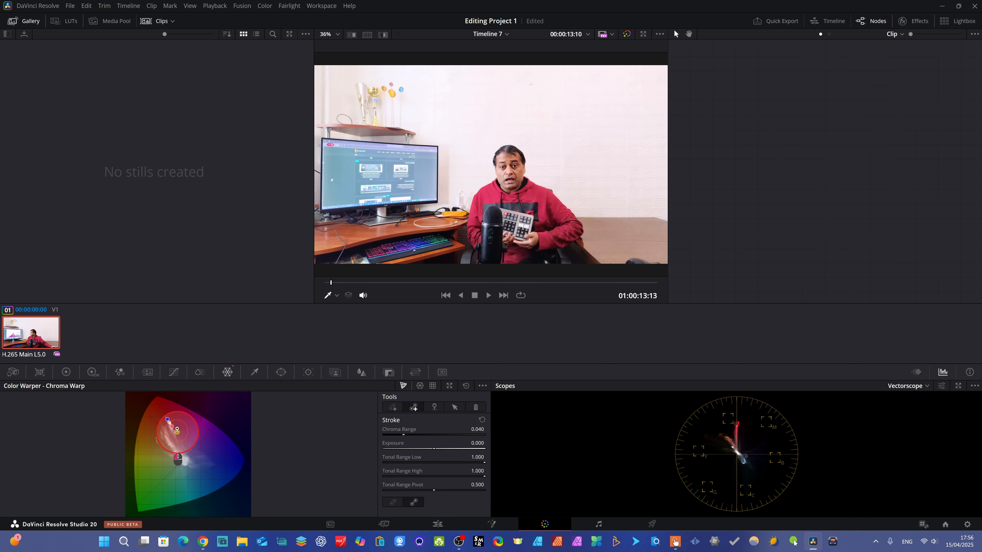